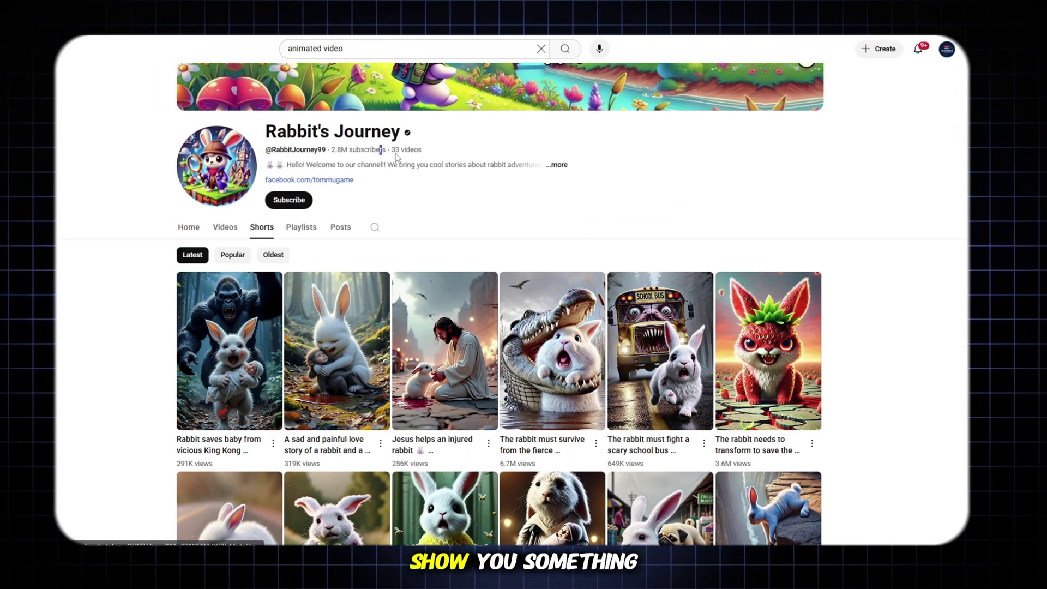
- Highlight part of the Rabbit's Journey channel description text, then clear the selection
drag(379, 150, 490, 164)
click(791, 206)
scroll(791, 206, down, 2)
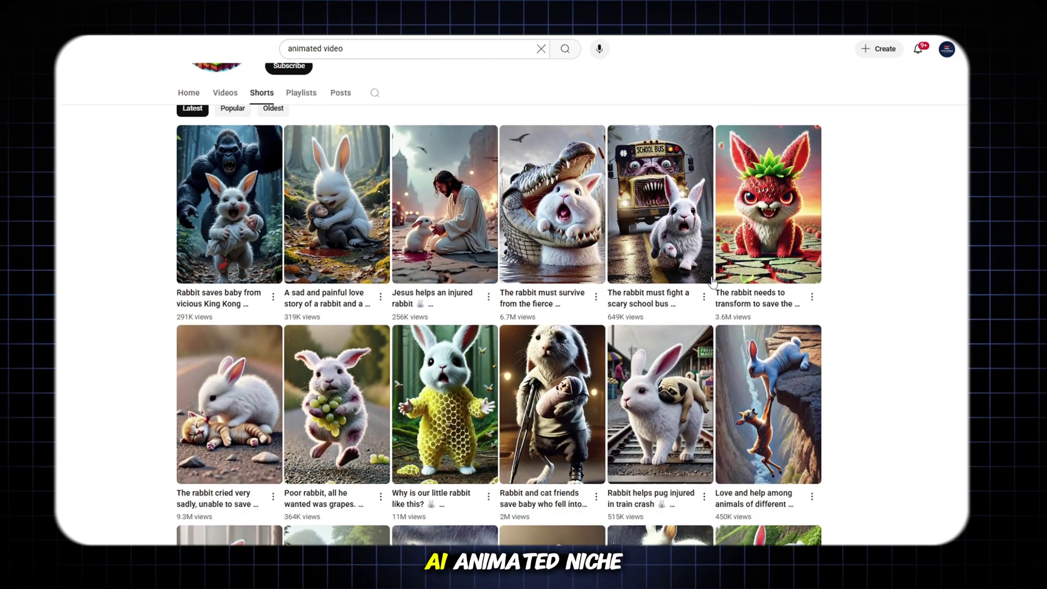
scroll(712, 282, down, 2)
scroll(712, 282, down, 3)
scroll(712, 282, down, 2)
scroll(713, 282, down, 2)
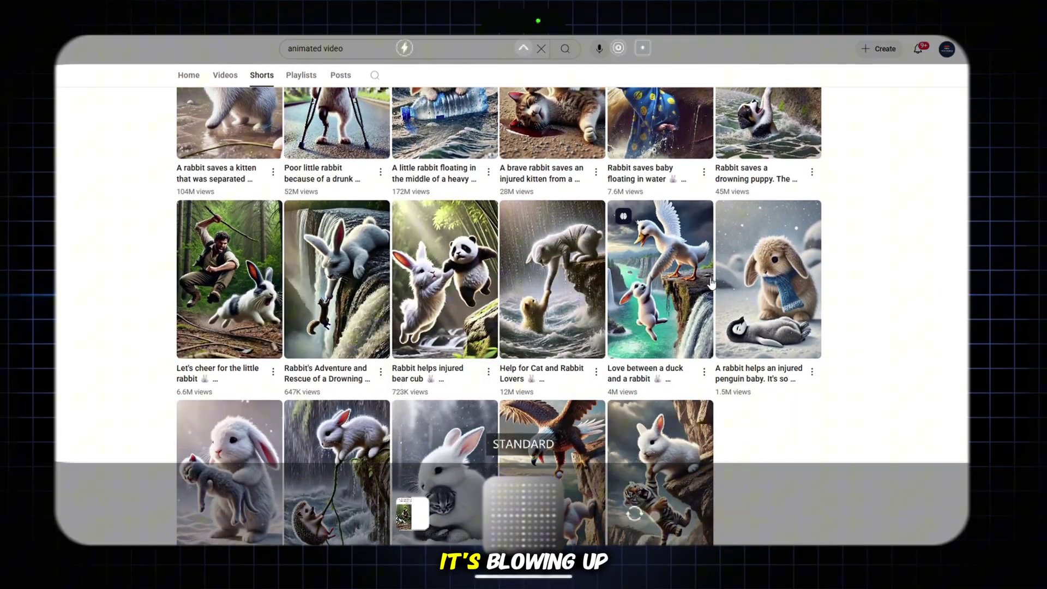
scroll(712, 282, down, 1)
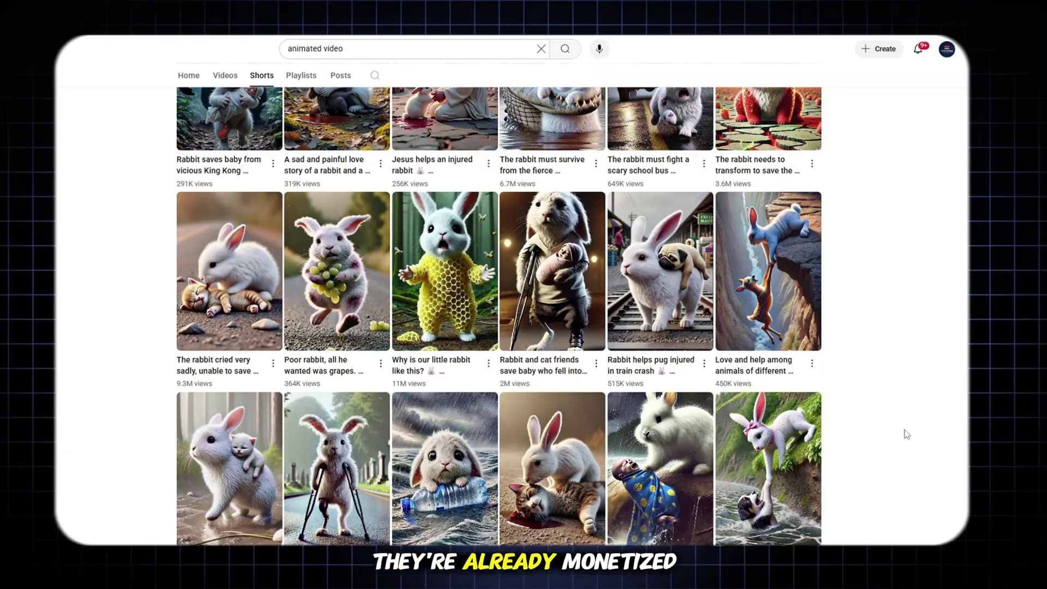
scroll(906, 434, up, 3)
scroll(906, 435, up, 3)
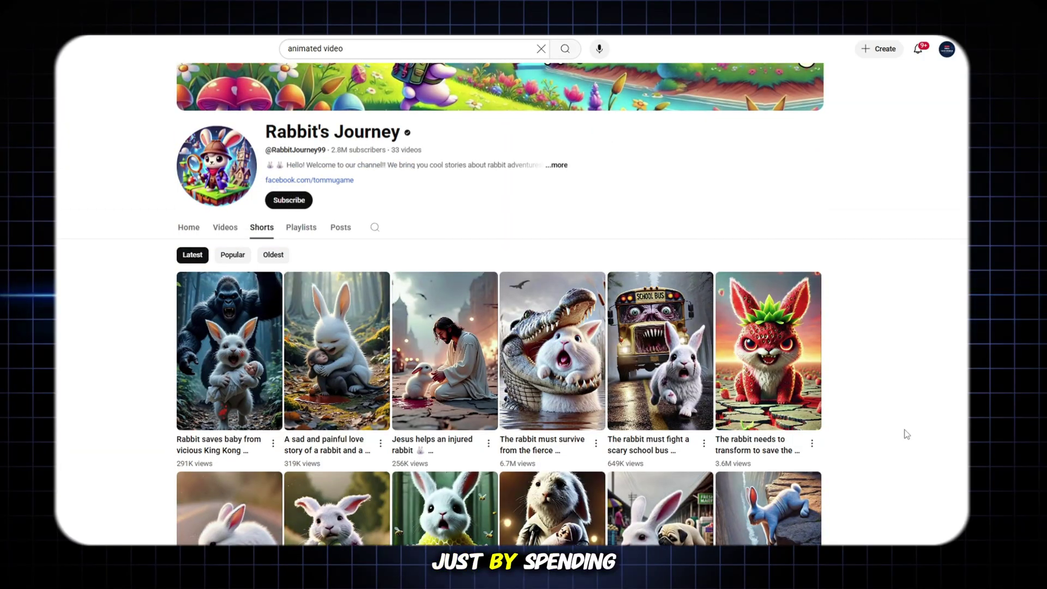
scroll(906, 434, down, 2)
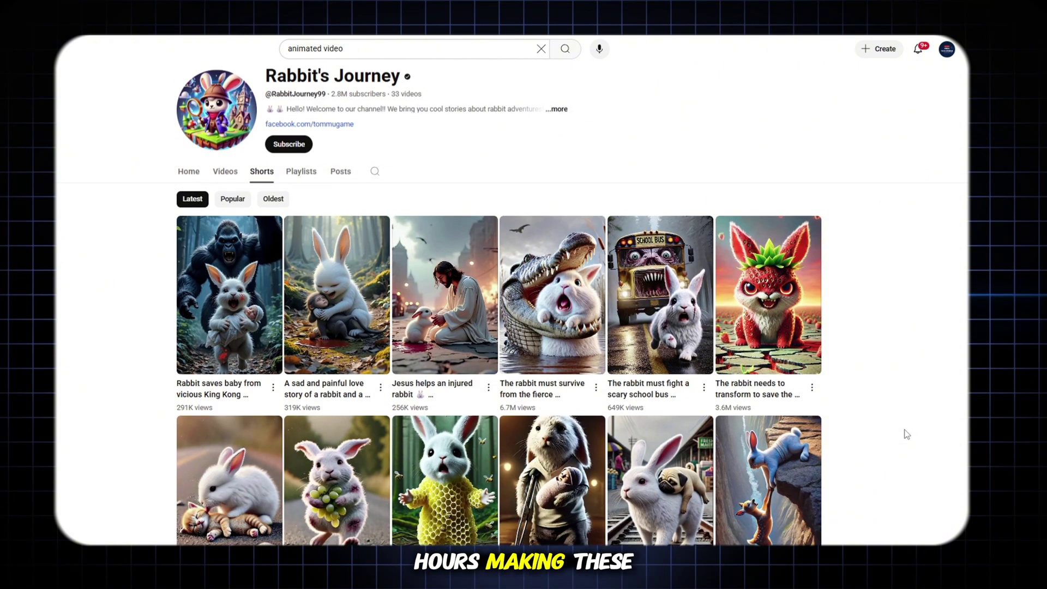
scroll(906, 434, down, 1)
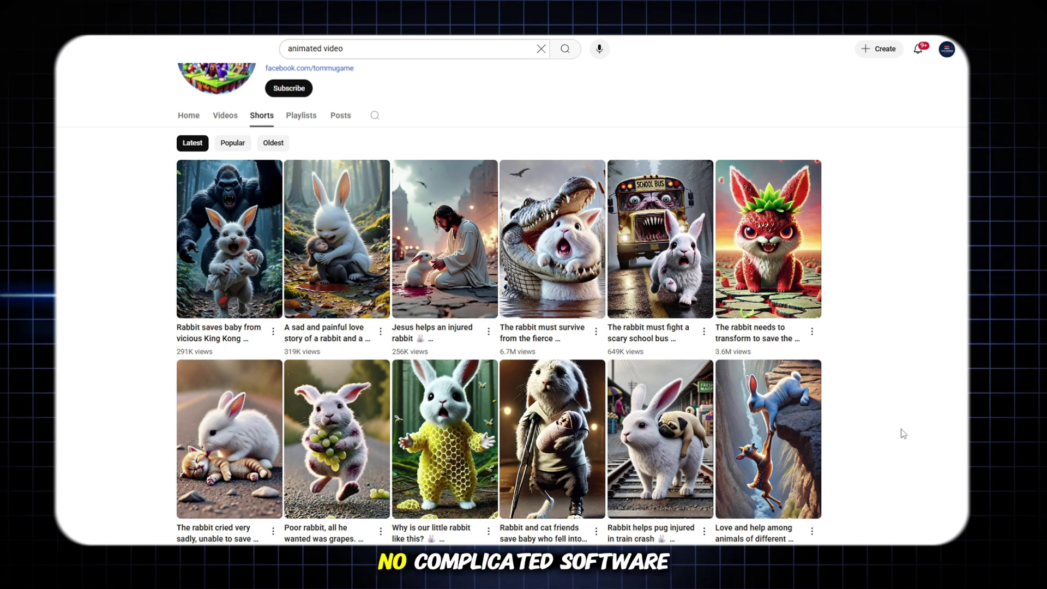
scroll(892, 434, down, 3)
scroll(839, 436, down, 3)
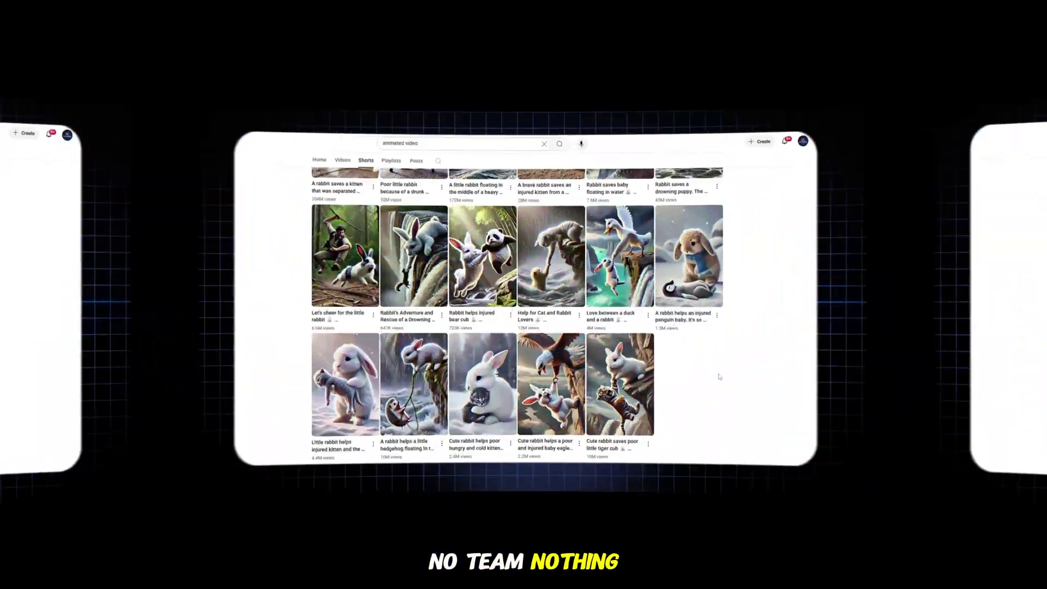
scroll(812, 405, up, 3)
scroll(813, 405, up, 3)
scroll(812, 404, up, 3)
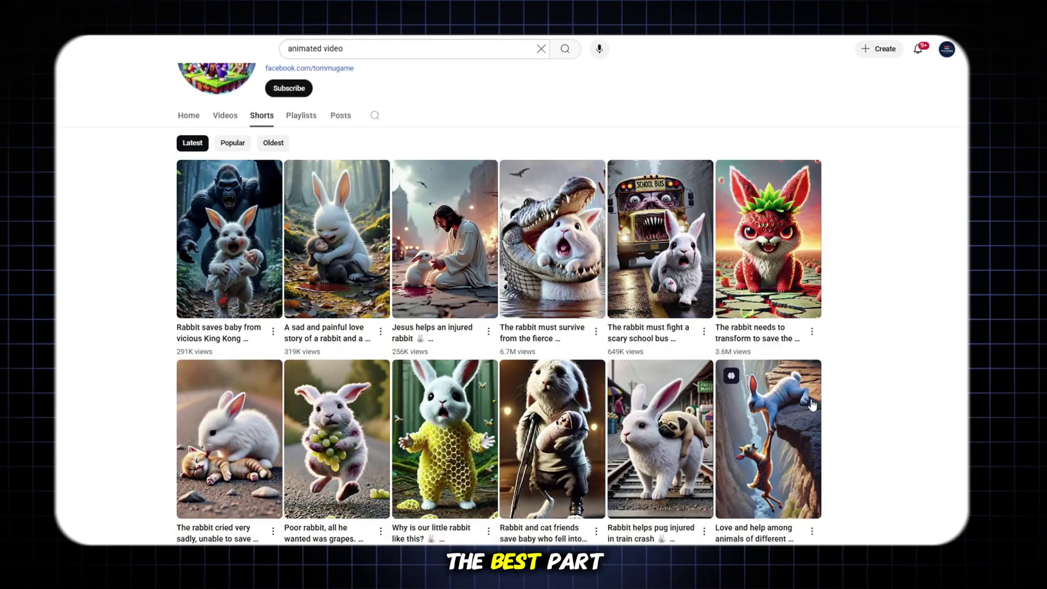
- Switch from the channel's long-form Videos list back to its rabbit Shorts grid
click(227, 118)
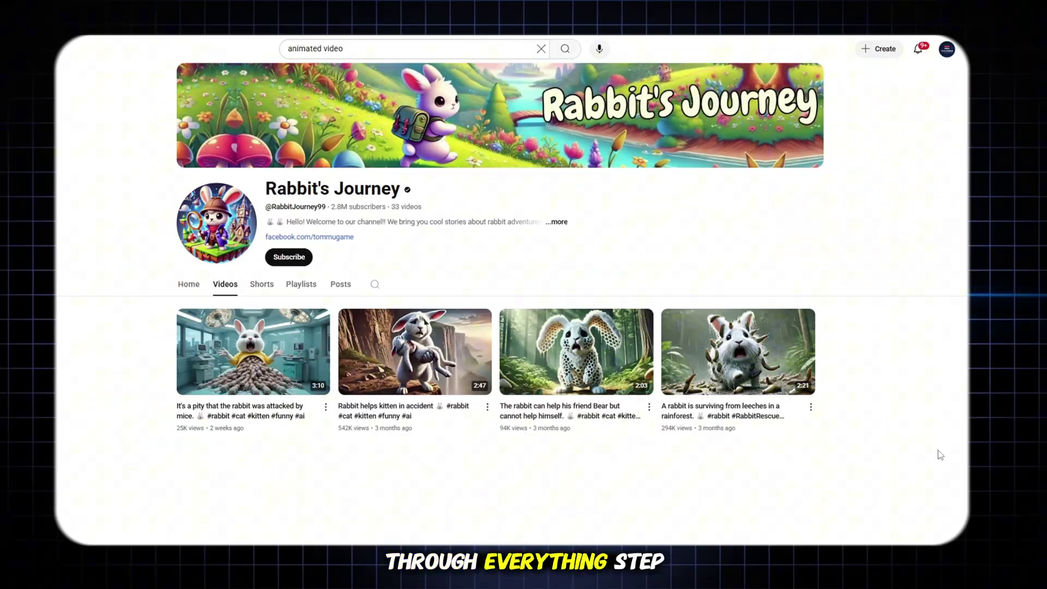
click(262, 284)
scroll(342, 324, down, 1)
scroll(343, 325, down, 2)
scroll(342, 325, down, 2)
scroll(343, 325, down, 1)
scroll(342, 325, down, 2)
scroll(342, 326, down, 2)
scroll(342, 325, down, 1)
scroll(342, 325, up, 3)
scroll(342, 324, up, 5)
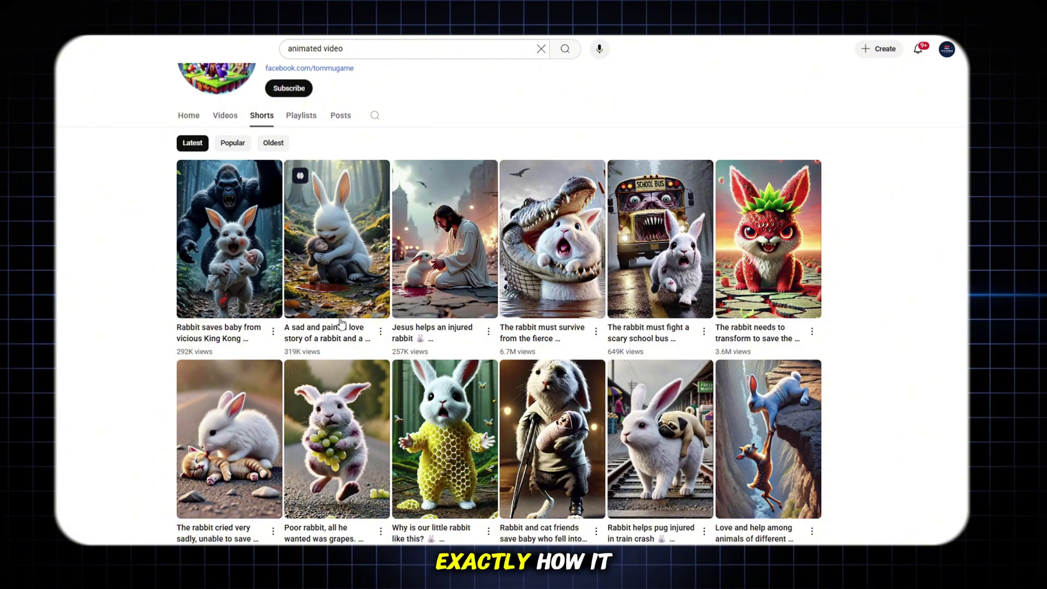
scroll(342, 325, down, 2)
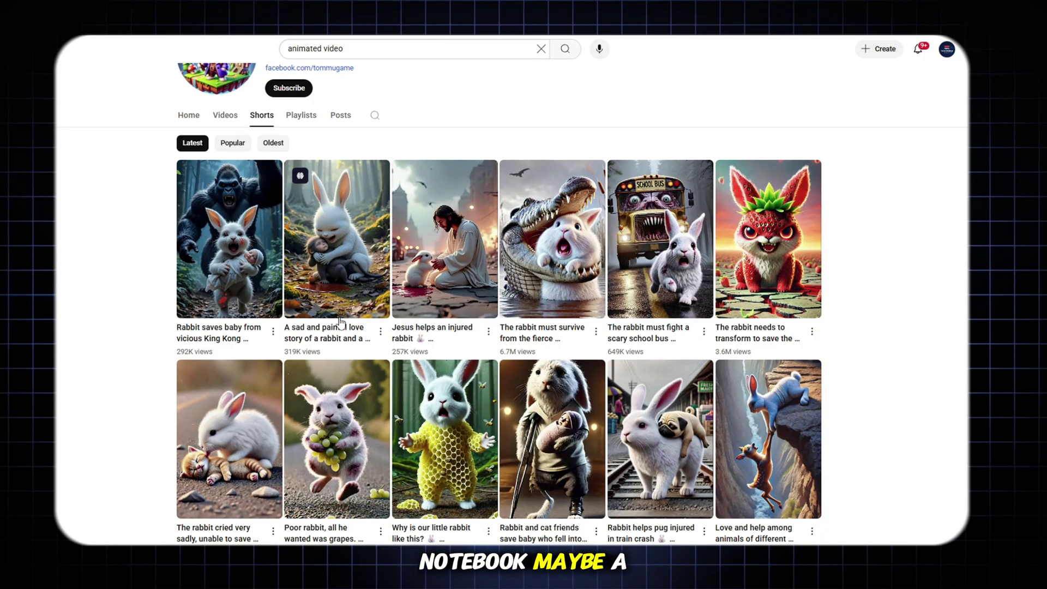
scroll(433, 334, down, 2)
scroll(433, 334, down, 2)
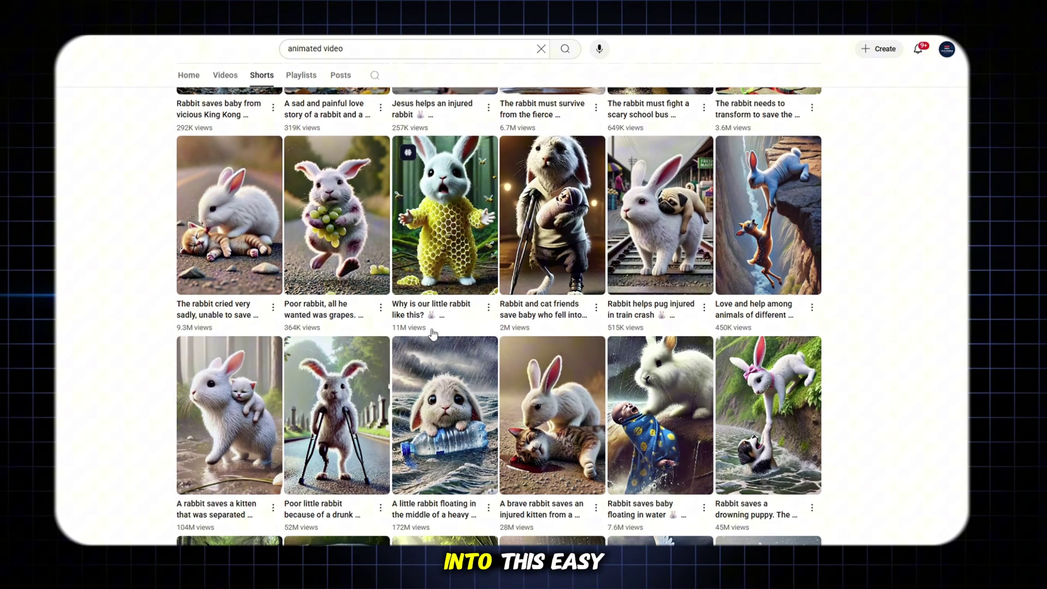
scroll(432, 334, down, 2)
scroll(431, 333, down, 2)
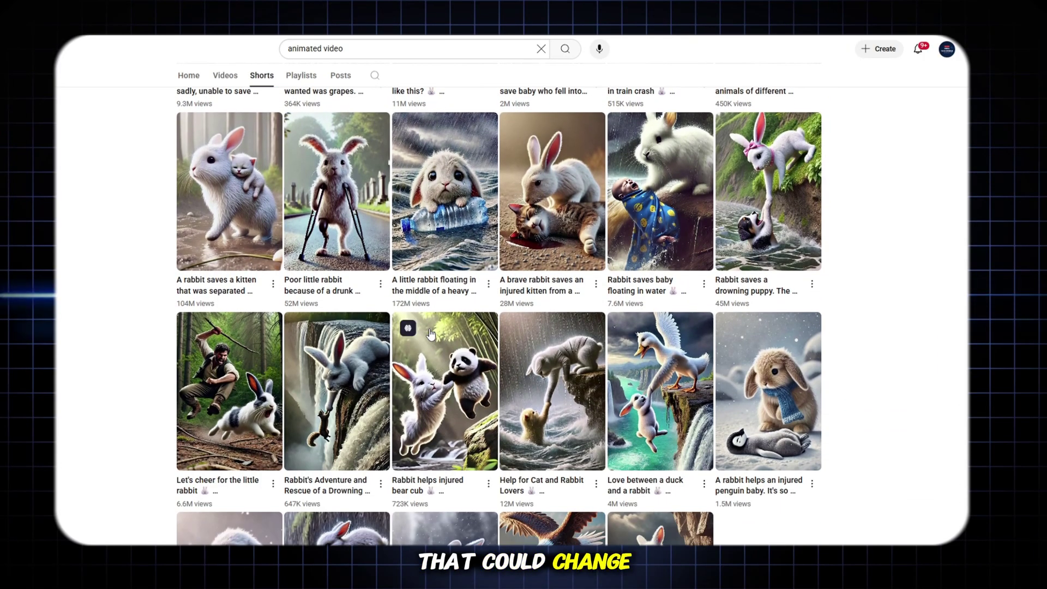
scroll(431, 334, up, 2)
scroll(431, 333, up, 2)
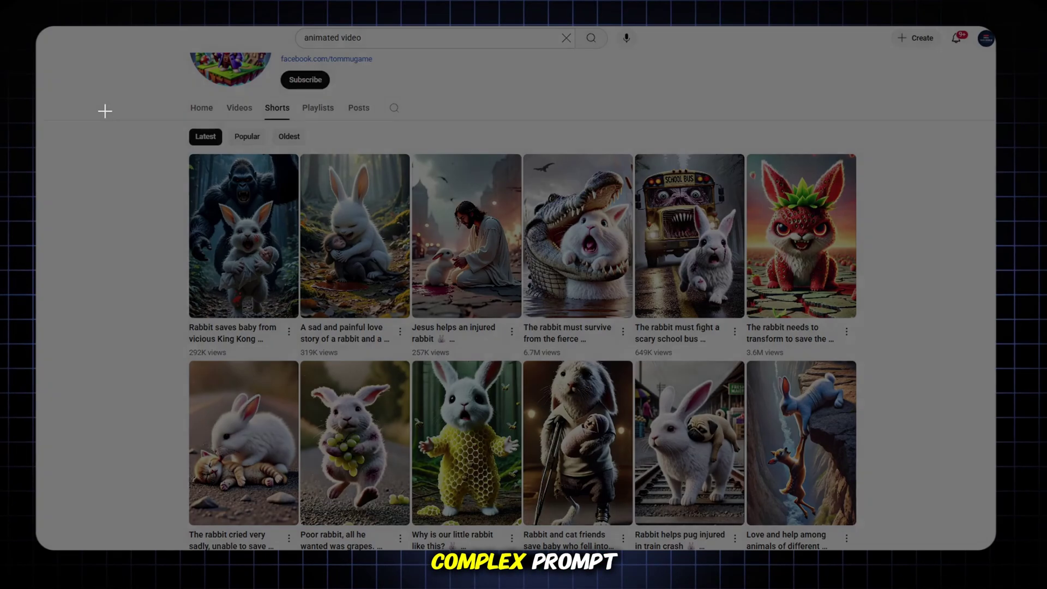
- Snip the Shorts grid and send it to ChatGPT requesting 8 consistent cute-rabbit prompts
drag(98, 111, 892, 533)
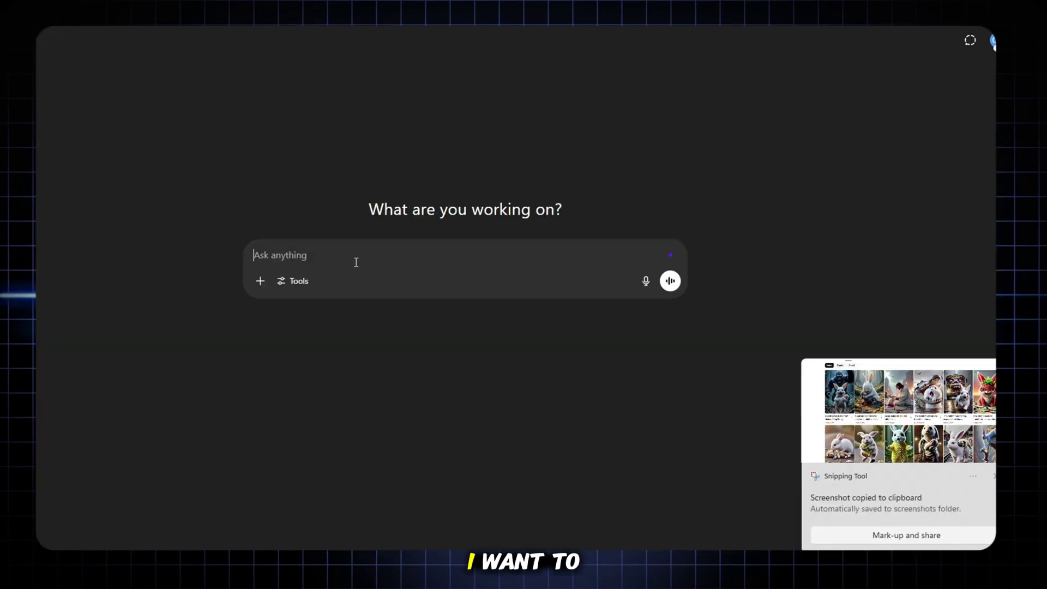
key(ctrl+v)
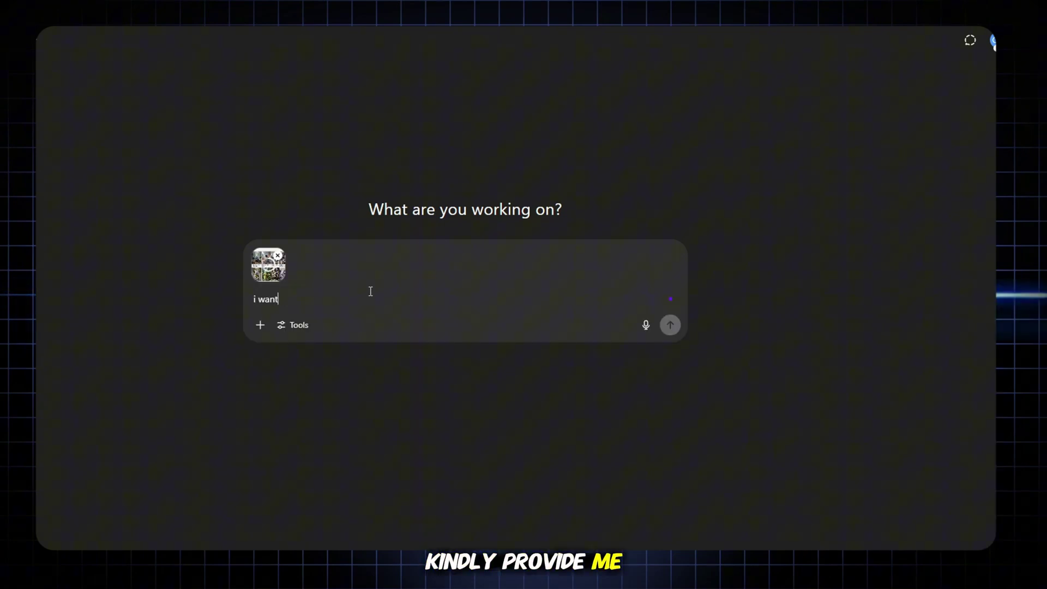
text( to create th)
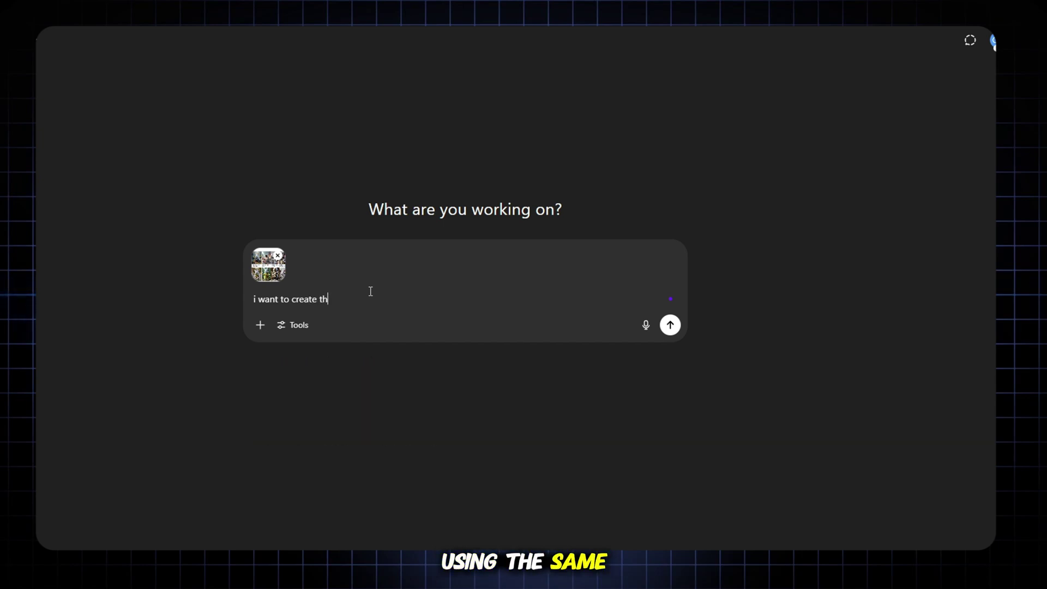
text(is type shorts)
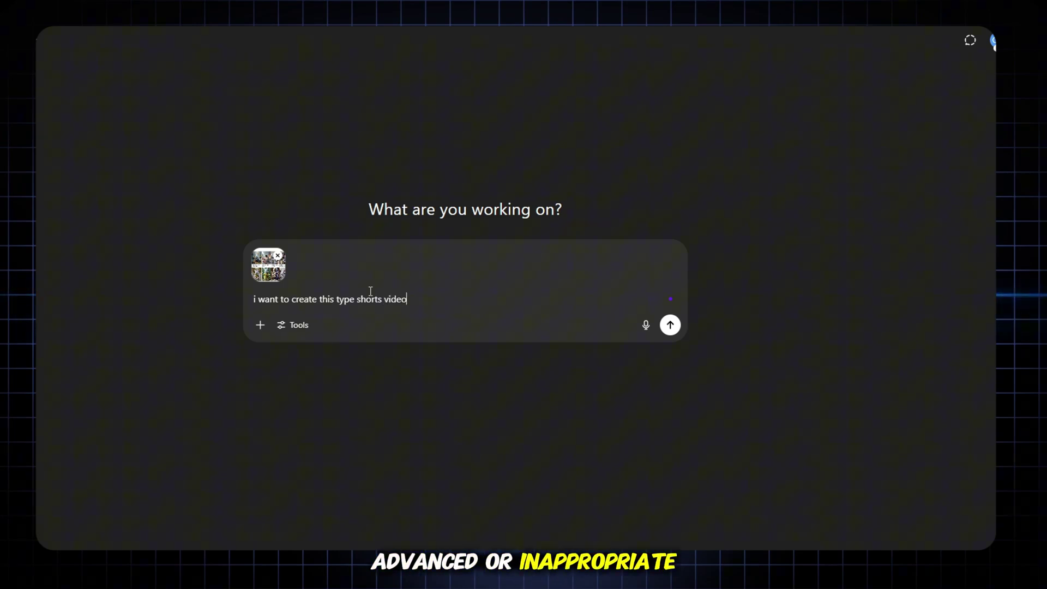
text( video please provd)
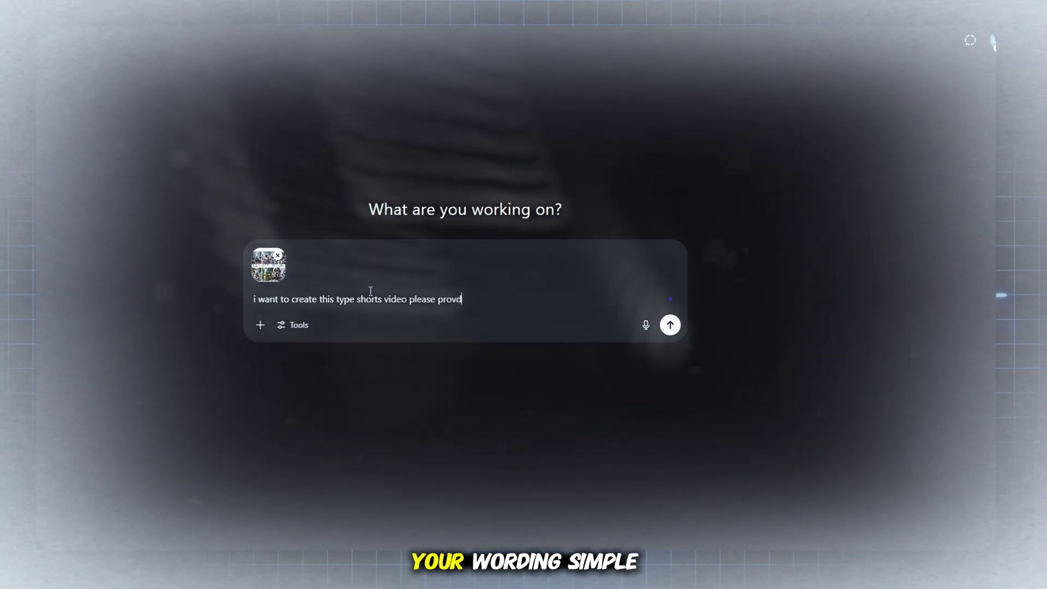
key(BackSpace)
text(ide me a 8)
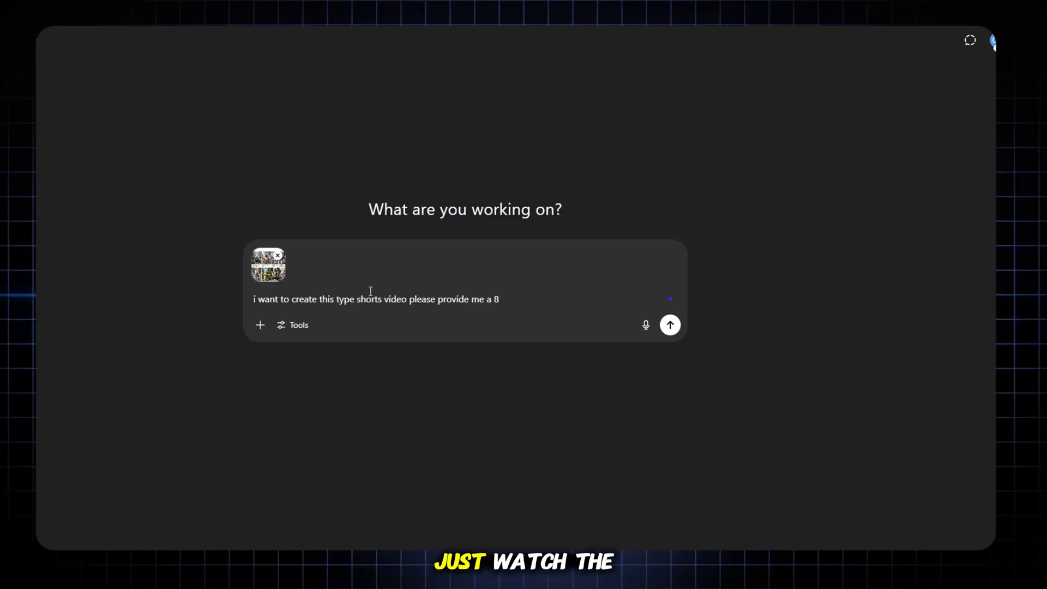
text( prompt make)
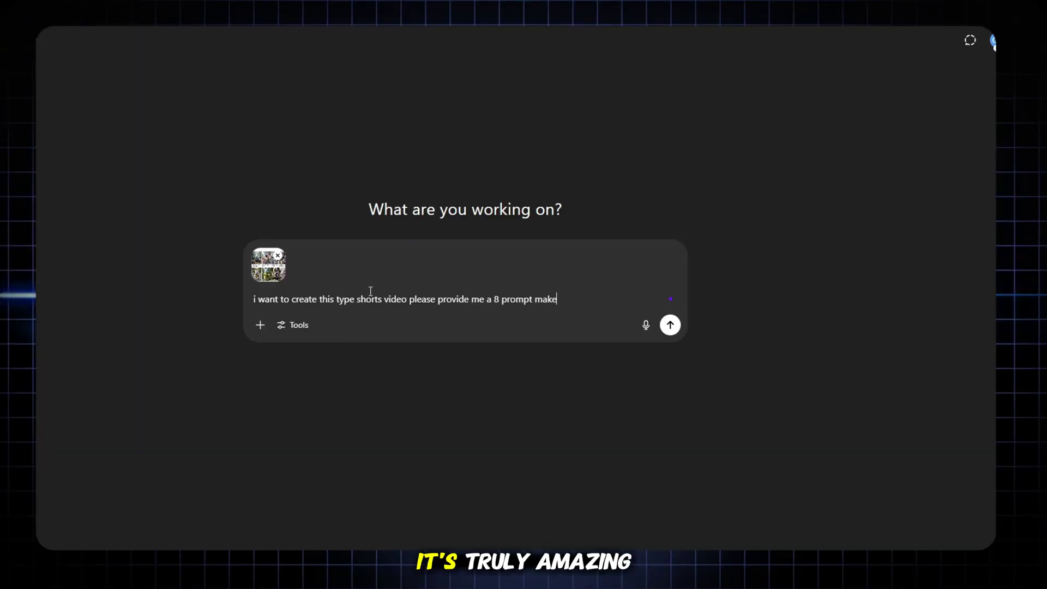
text( sure no charachter)
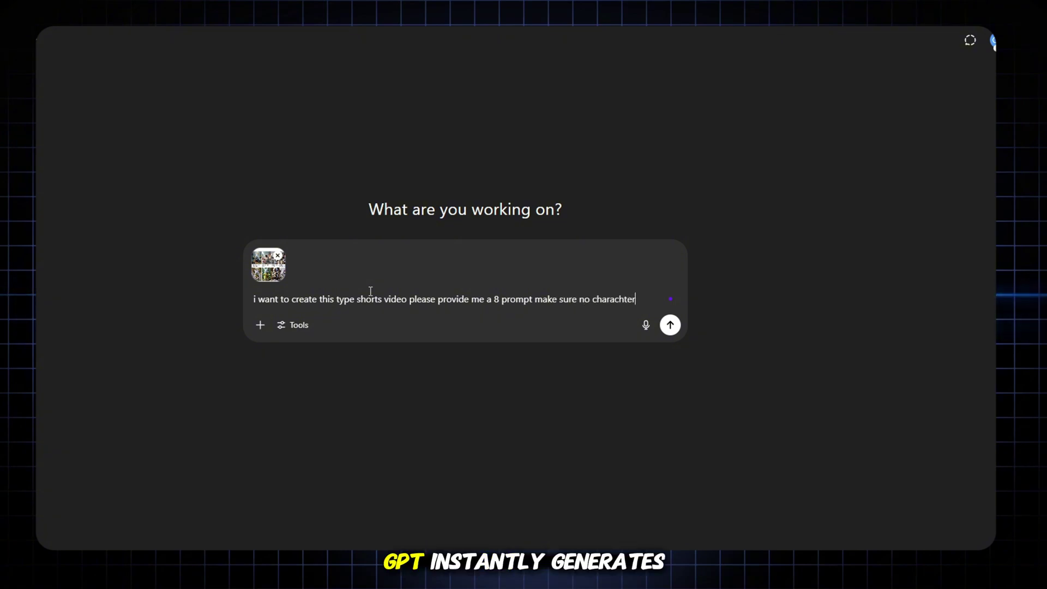
text( change more cu)
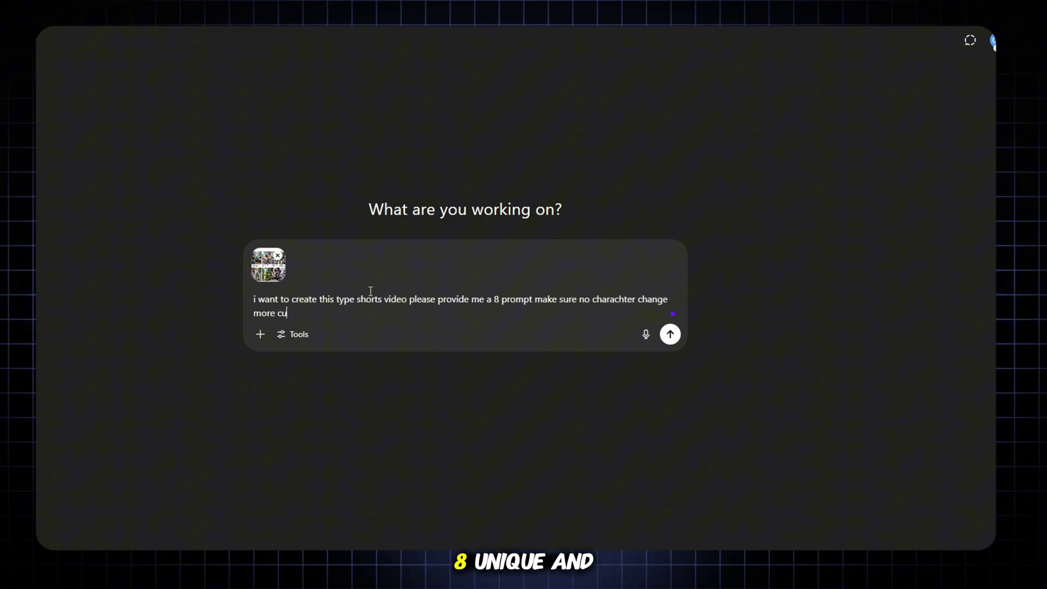
text(te charahcter requ)
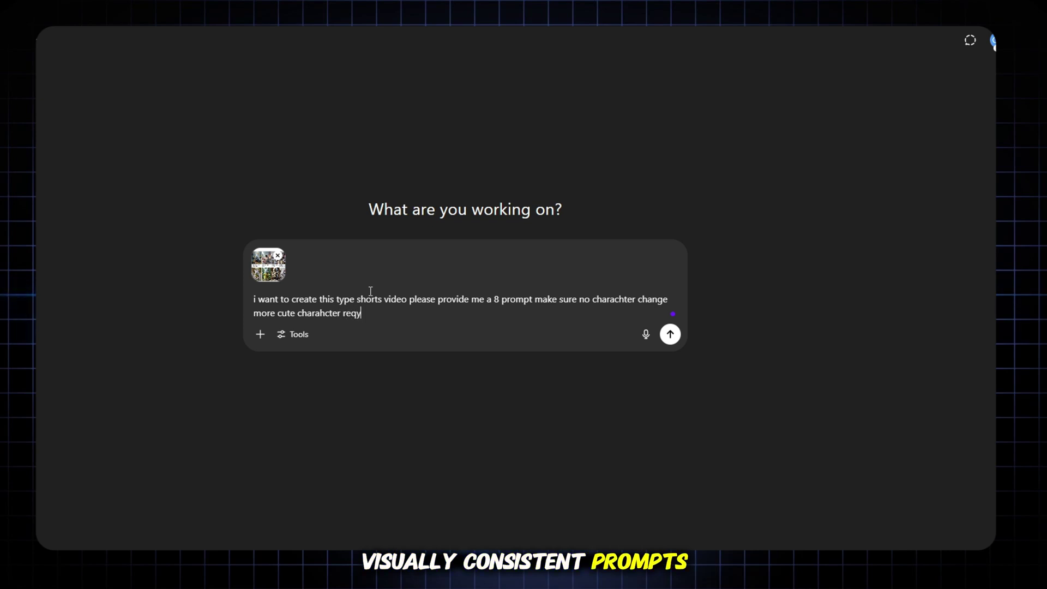
text(ired)
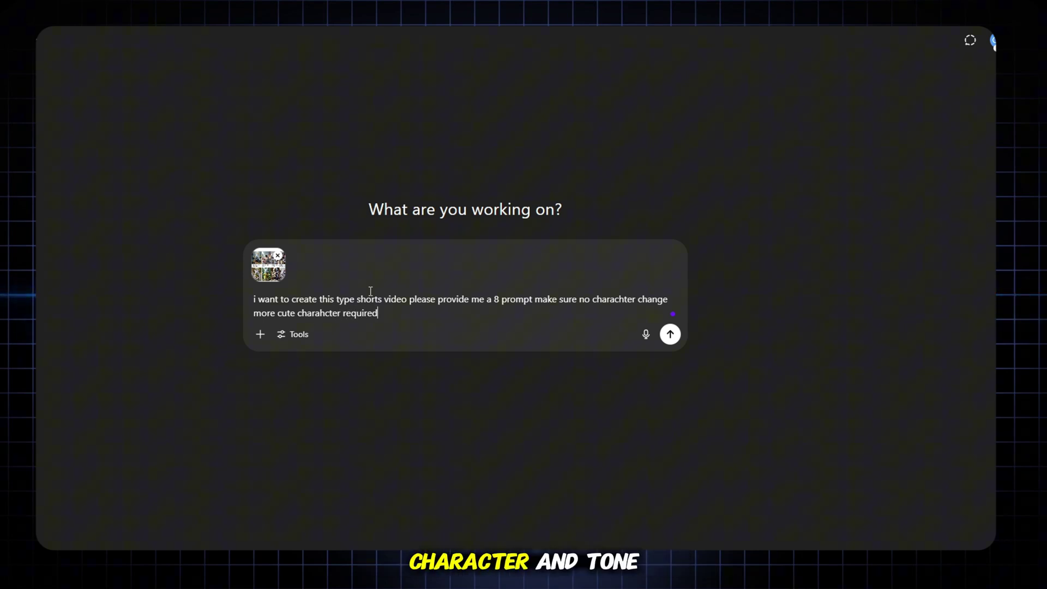
key(Return)
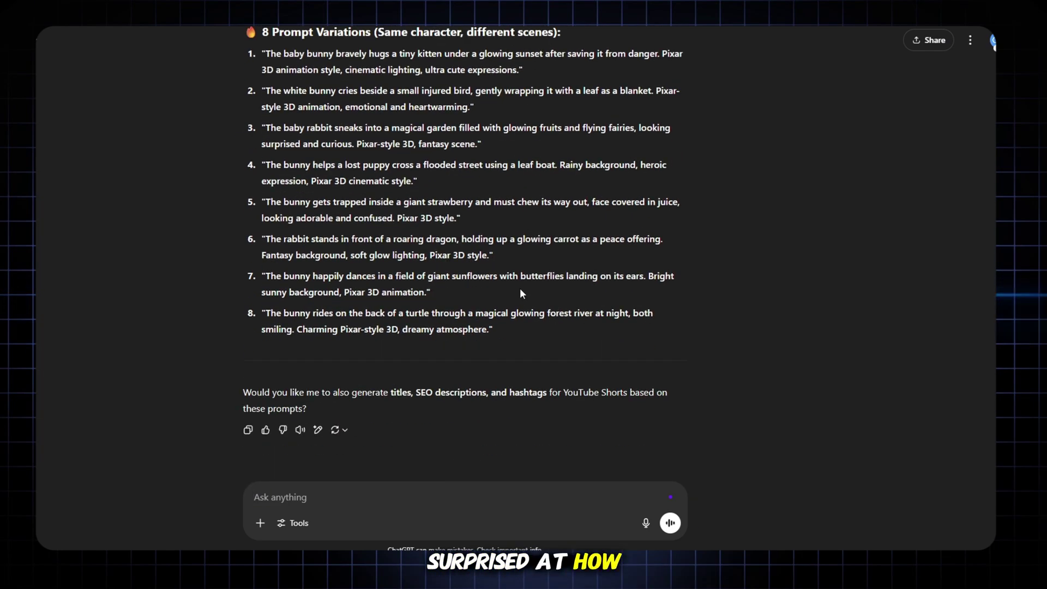
scroll(491, 290, up, 1)
scroll(475, 290, up, 2)
scroll(436, 292, up, 2)
scroll(436, 297, up, 1)
scroll(437, 297, up, 1)
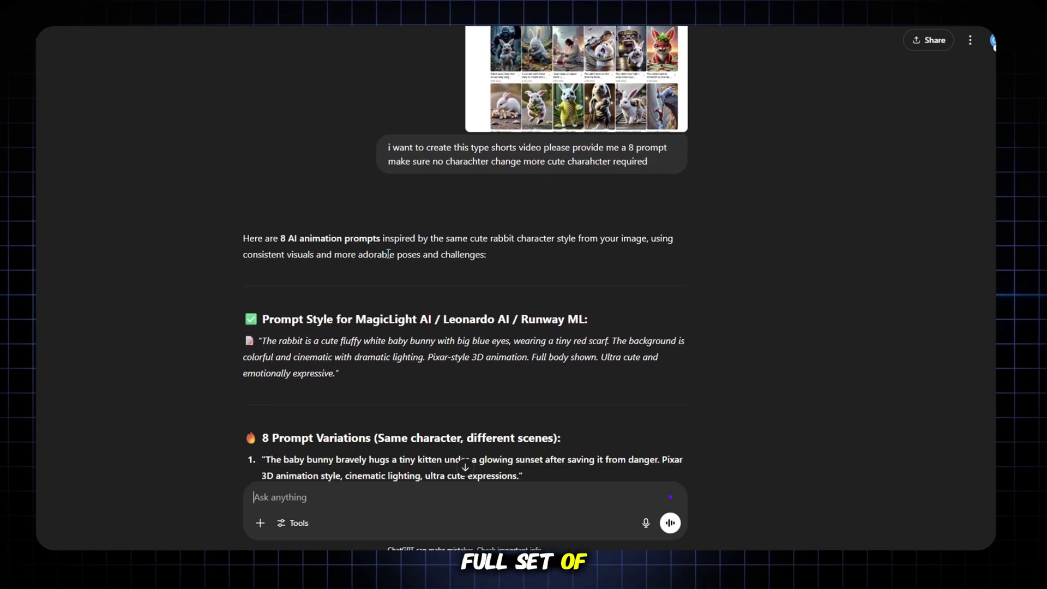
scroll(341, 340, down, 2)
mouse_move(261, 341)
mouse_down()
mouse_move(594, 434)
mouse_move(278, 147)
mouse_up()
scroll(278, 215, up, 2)
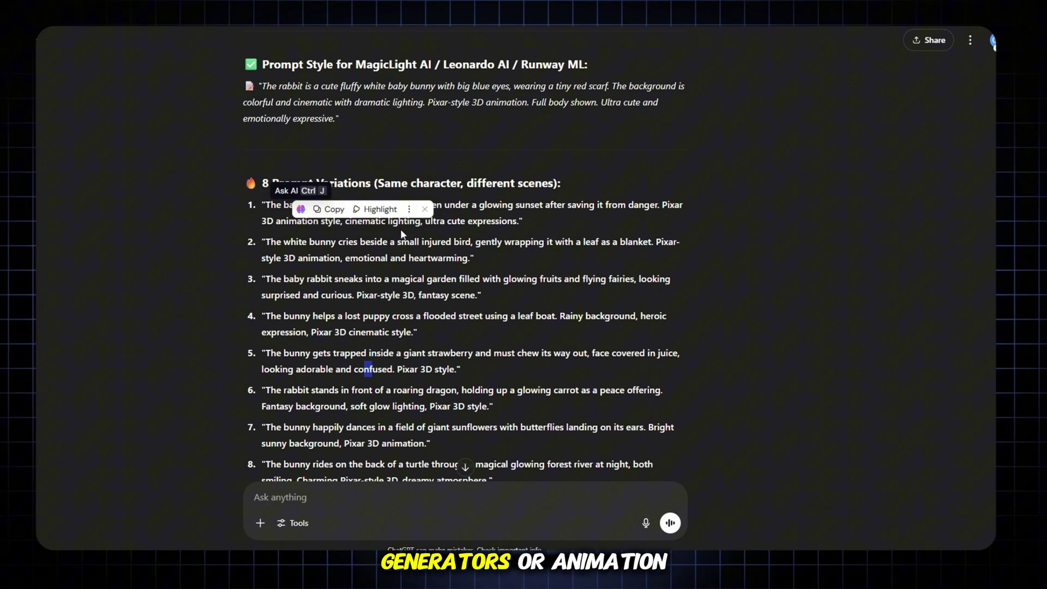
drag(262, 205, 577, 224)
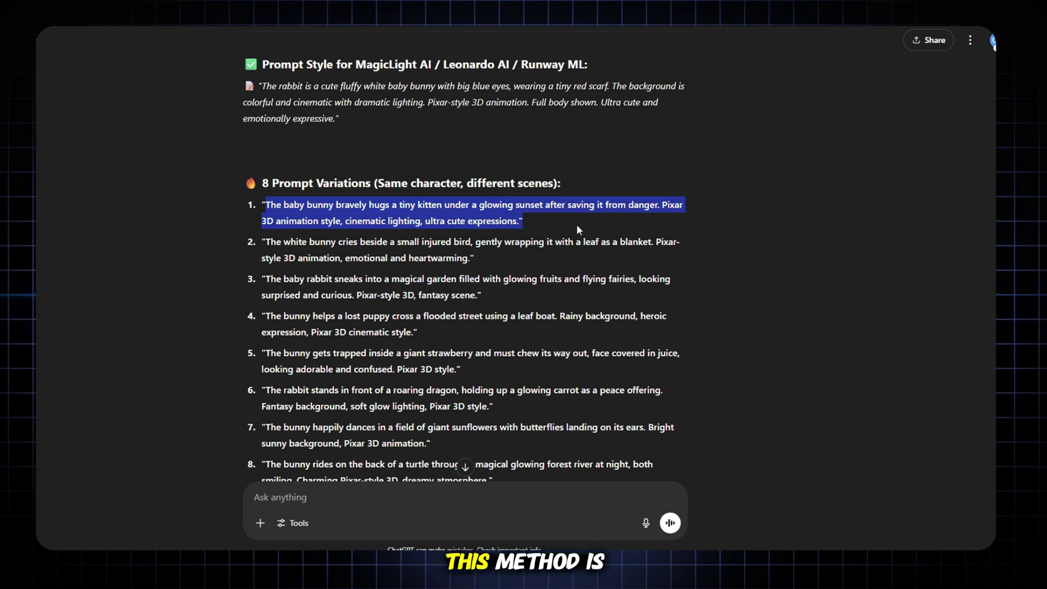
click(347, 256)
drag(268, 243, 519, 259)
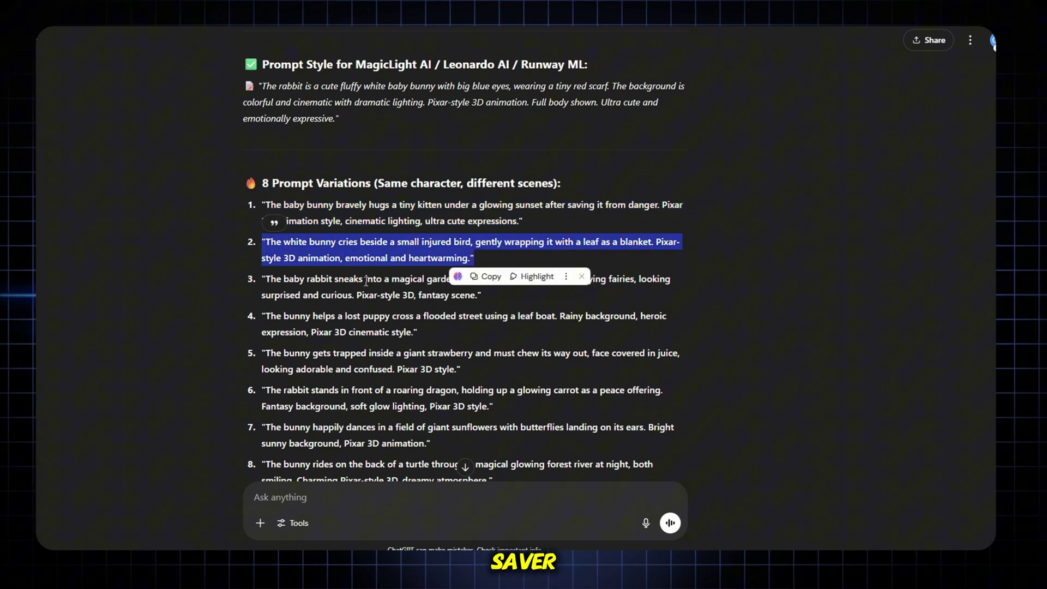
drag(261, 279, 614, 323)
click(427, 310)
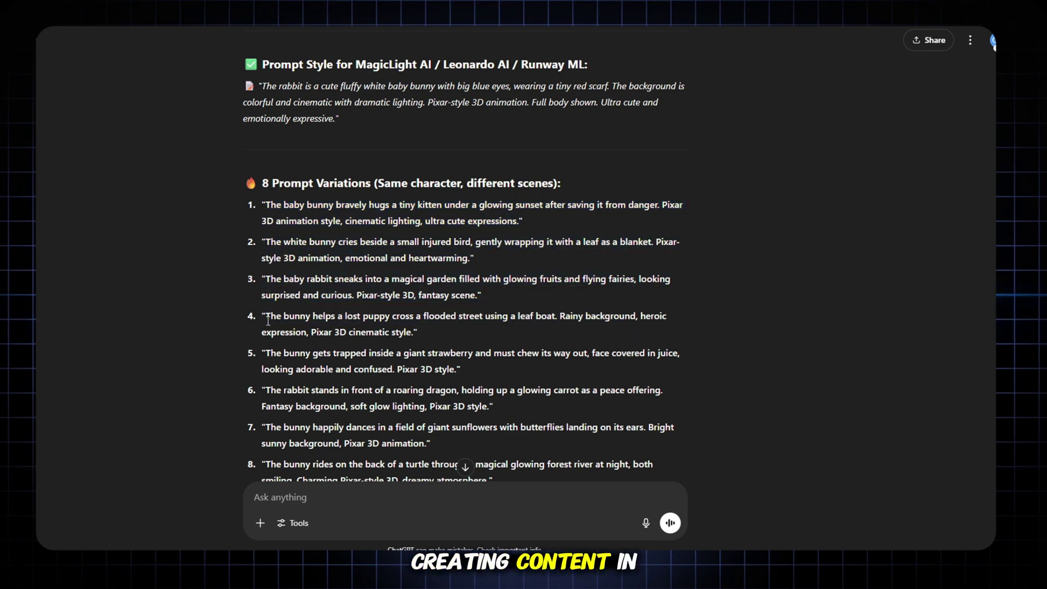
drag(263, 317, 461, 369)
click(264, 354)
drag(264, 353, 461, 368)
click(270, 392)
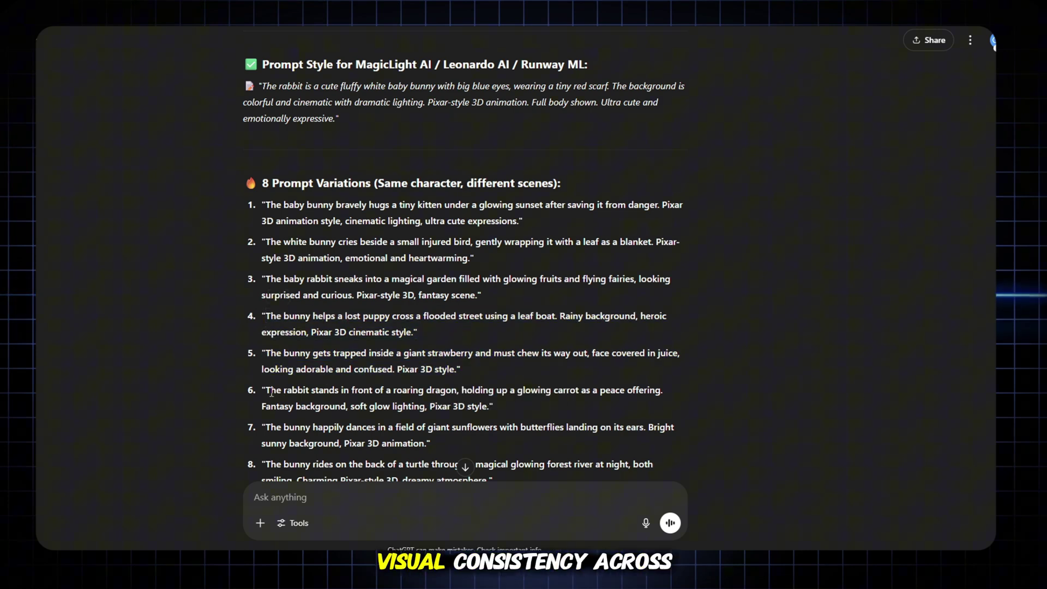
drag(263, 391, 493, 407)
scroll(475, 369, down, 3)
drag(263, 312, 473, 334)
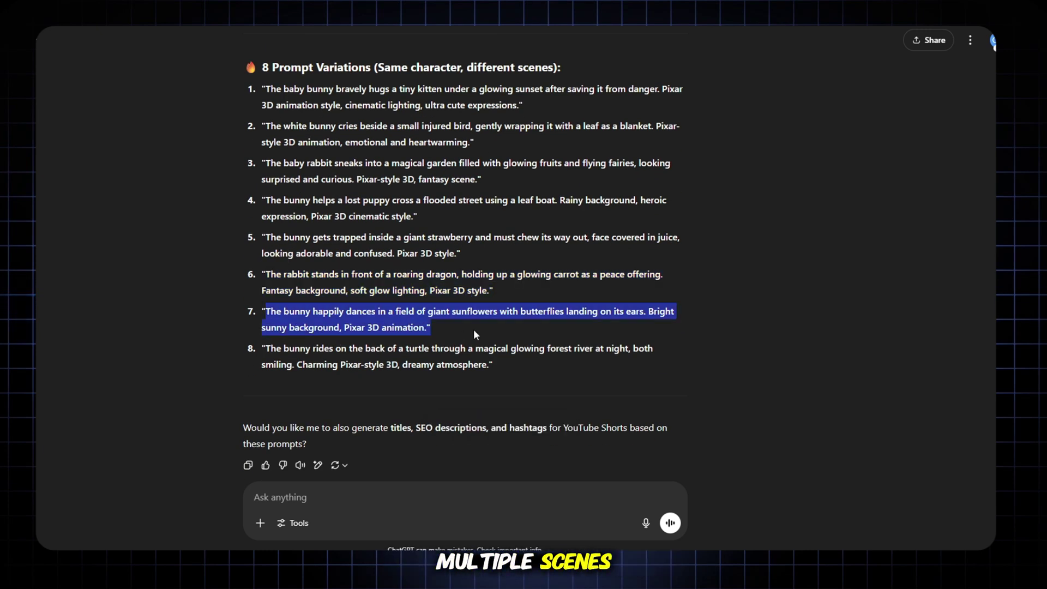
drag(264, 350, 494, 363)
scroll(528, 335, up, 5)
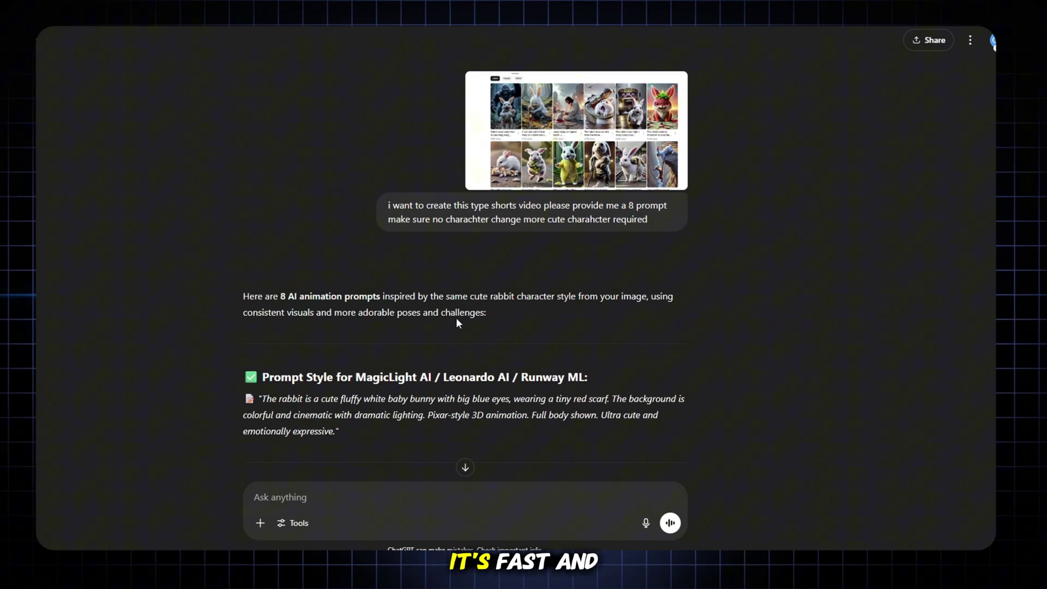
drag(384, 219, 733, 220)
scroll(693, 343, down, 4)
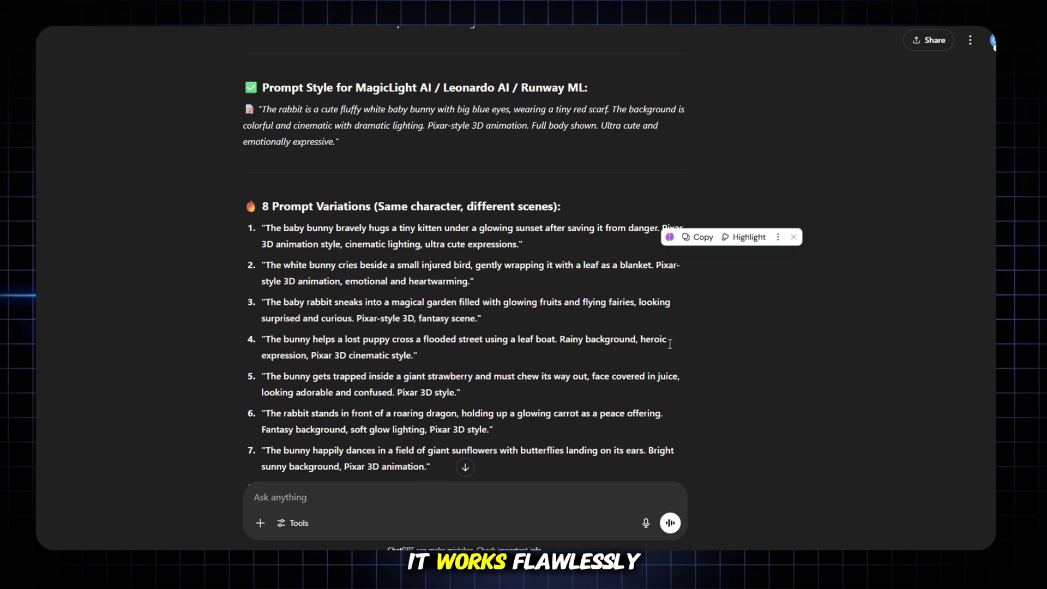
scroll(779, 347, down, 2)
scroll(779, 347, down, 1)
scroll(781, 347, up, 2)
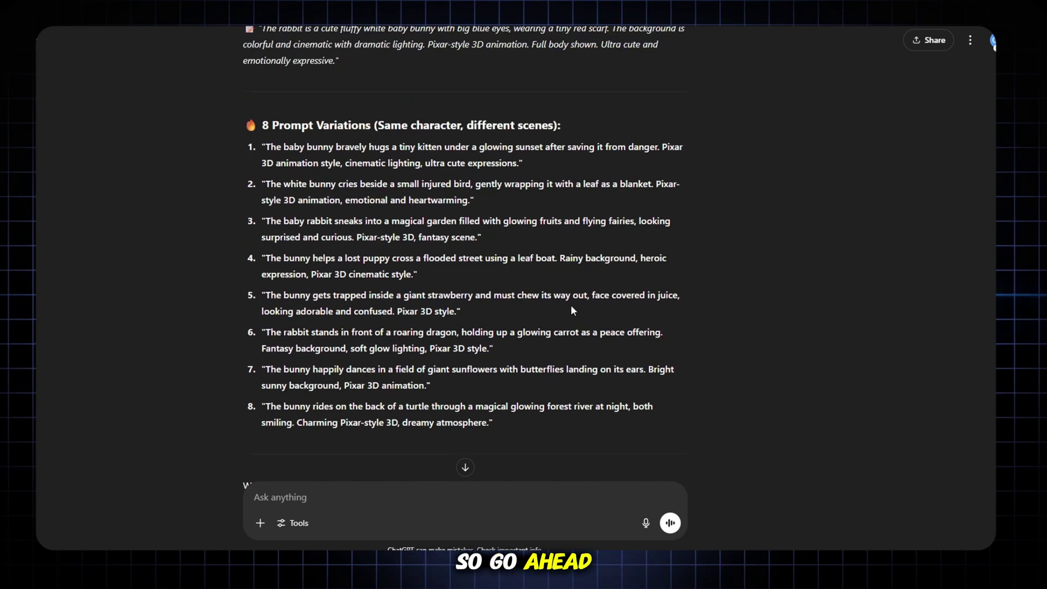
drag(263, 152, 524, 165)
right_click(452, 155)
click(484, 169)
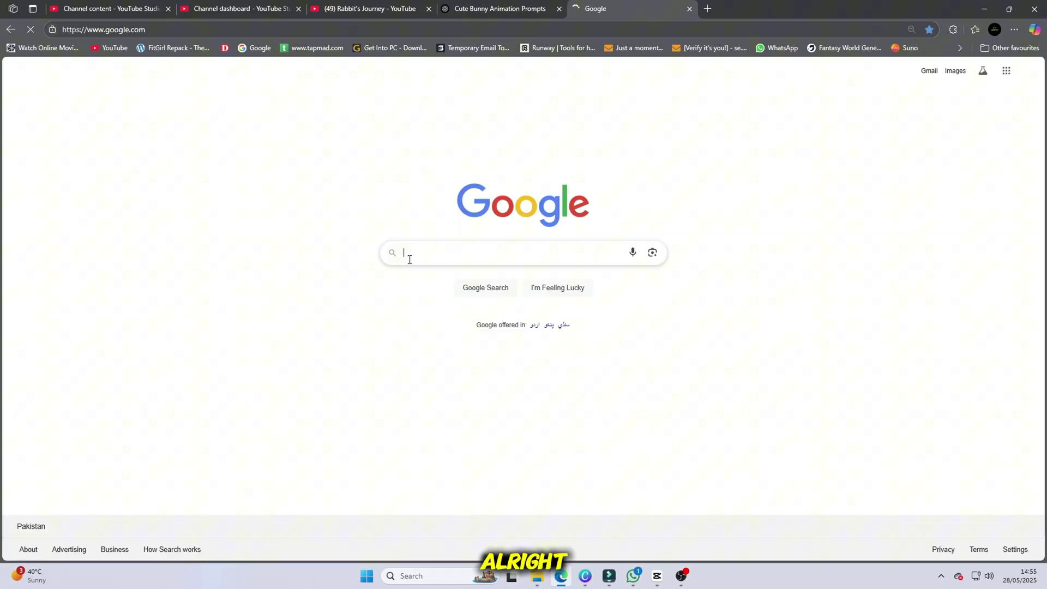
text(meta )
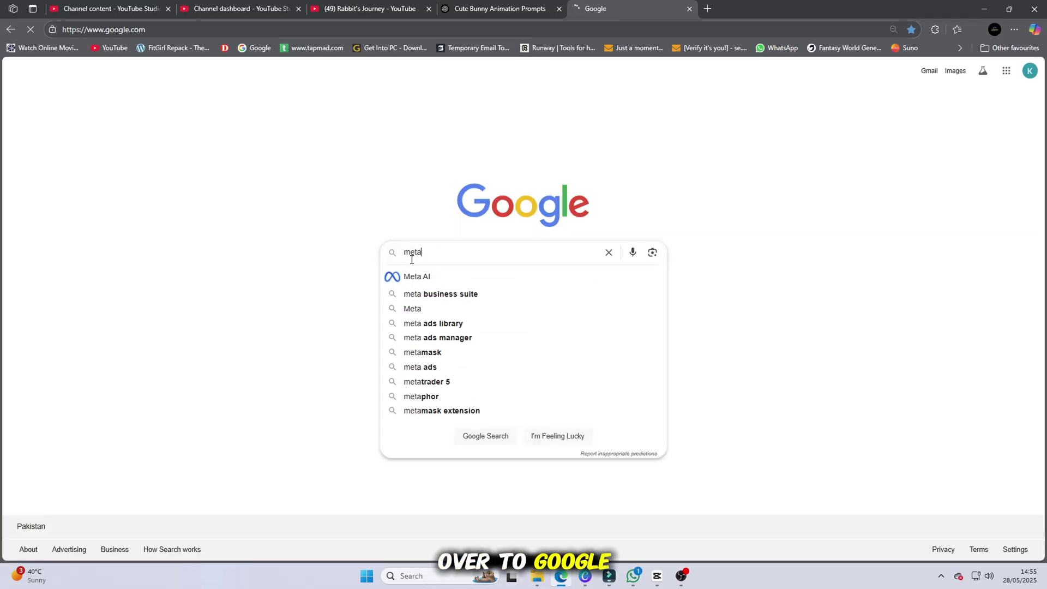
text(ai)
- Search Google for 'meta ai' and open the Meta AI website from the results
key(Return)
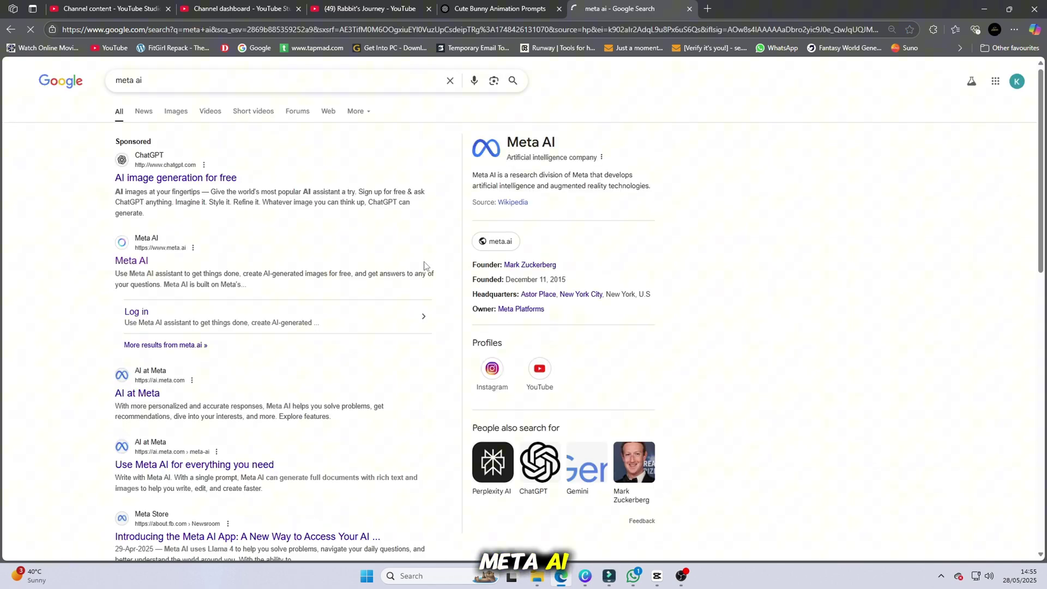
click(142, 264)
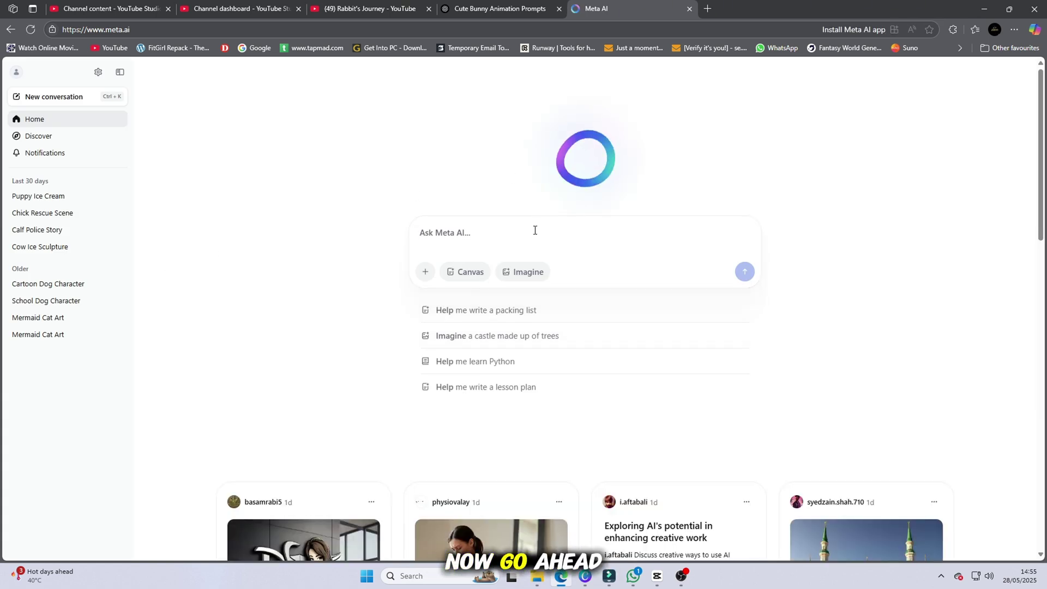
- Paste the bunny-hugs-a-kitten-at-sunset prompt into Ask Meta AI and submit it
right_click(534, 235)
click(569, 335)
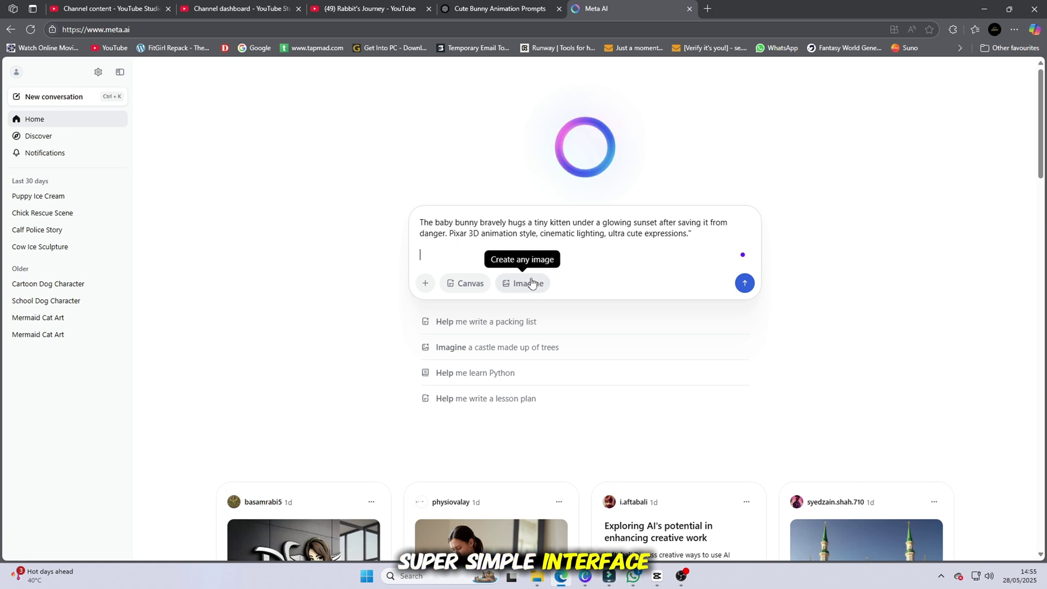
click(745, 283)
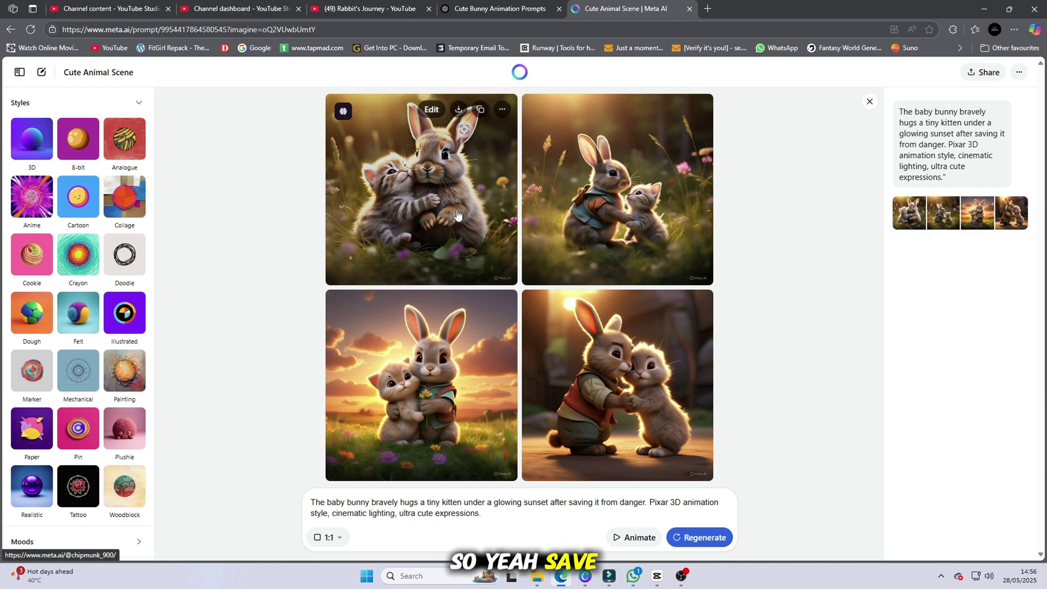
- Preview the top-left and sunset bunny images individually, returning to the four-image grid each time
click(431, 109)
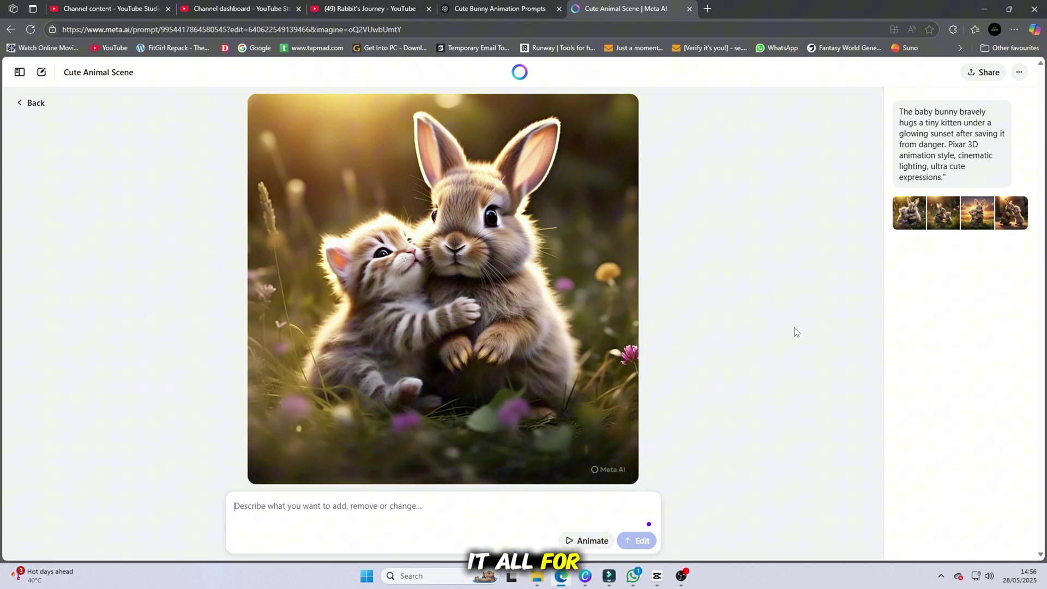
click(34, 104)
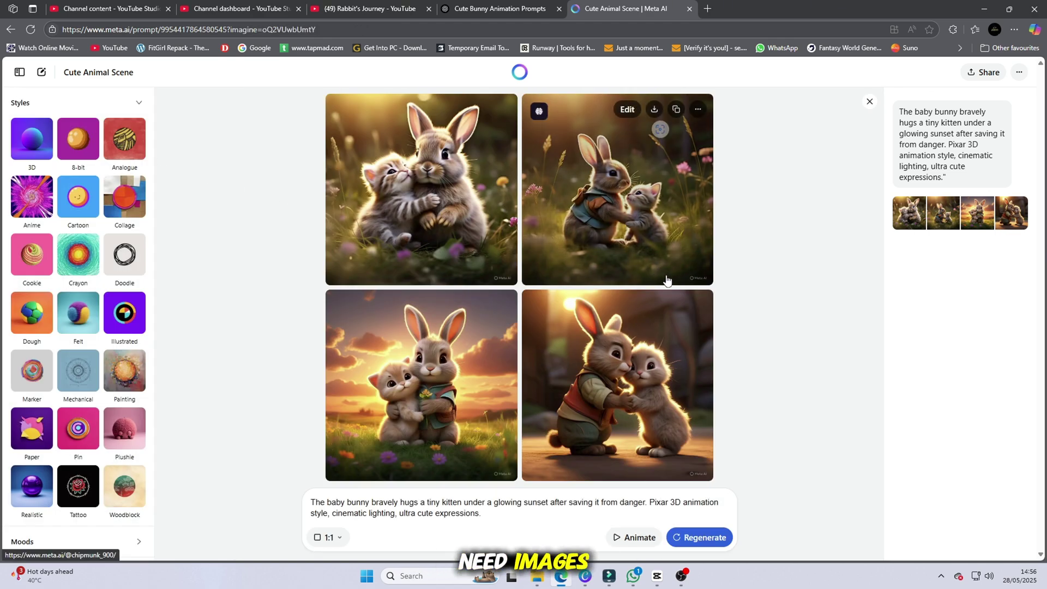
click(464, 374)
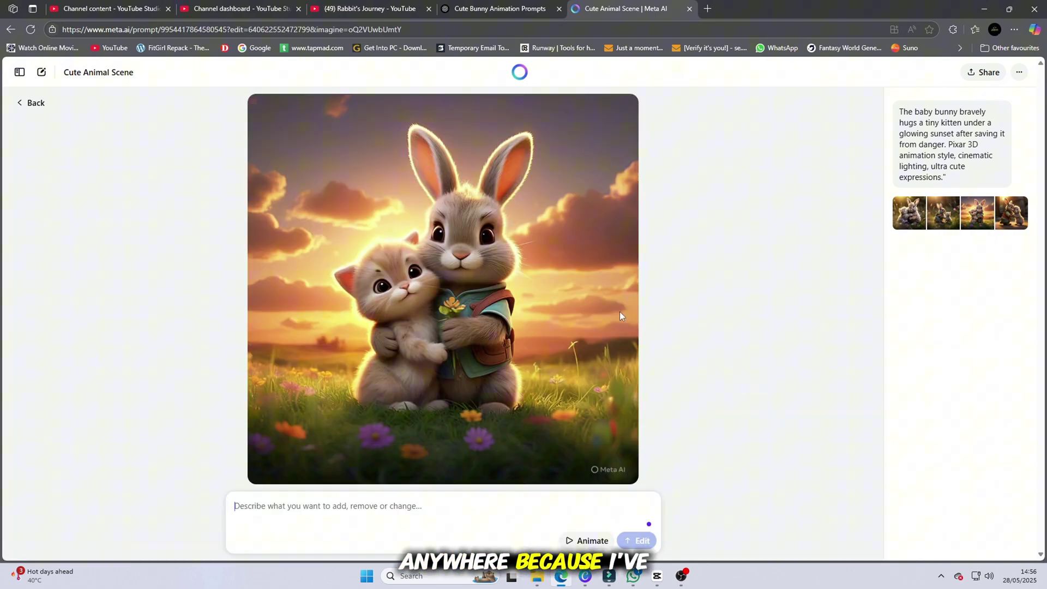
click(35, 103)
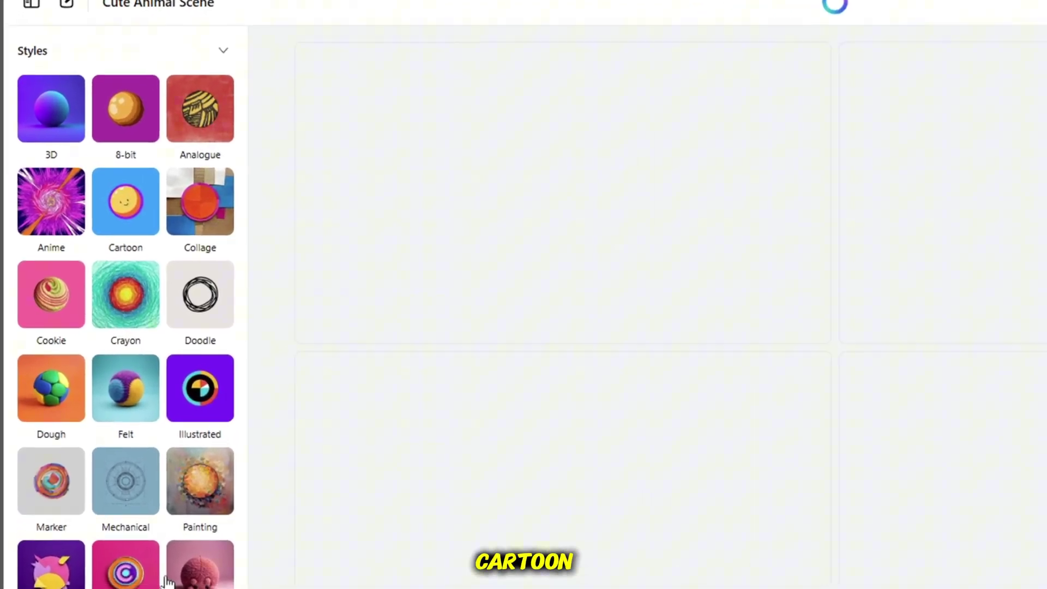
scroll(170, 573, down, 2)
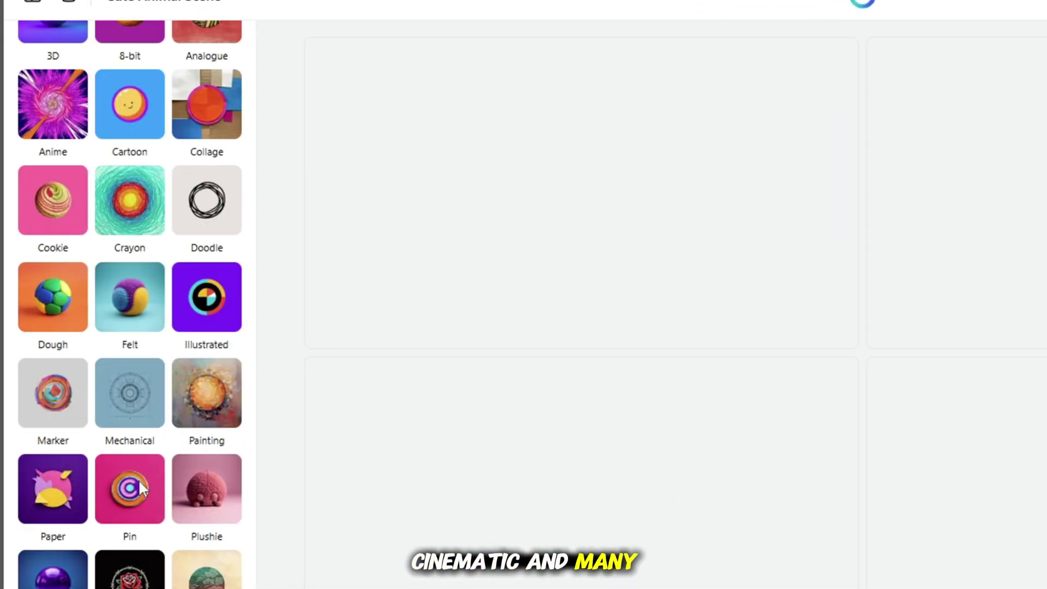
scroll(132, 328, down, 1)
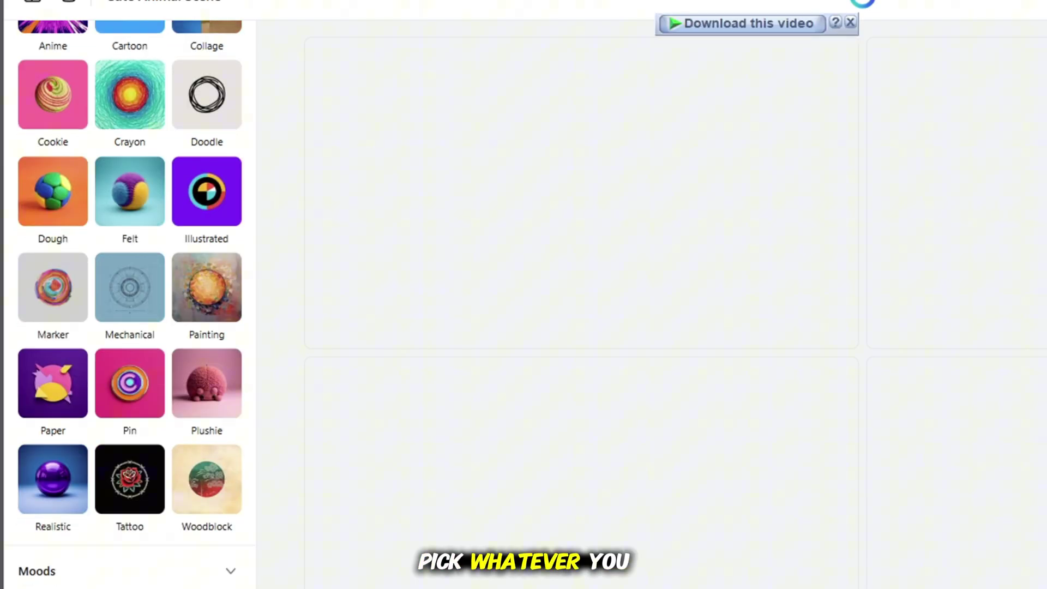
scroll(131, 328, down, 3)
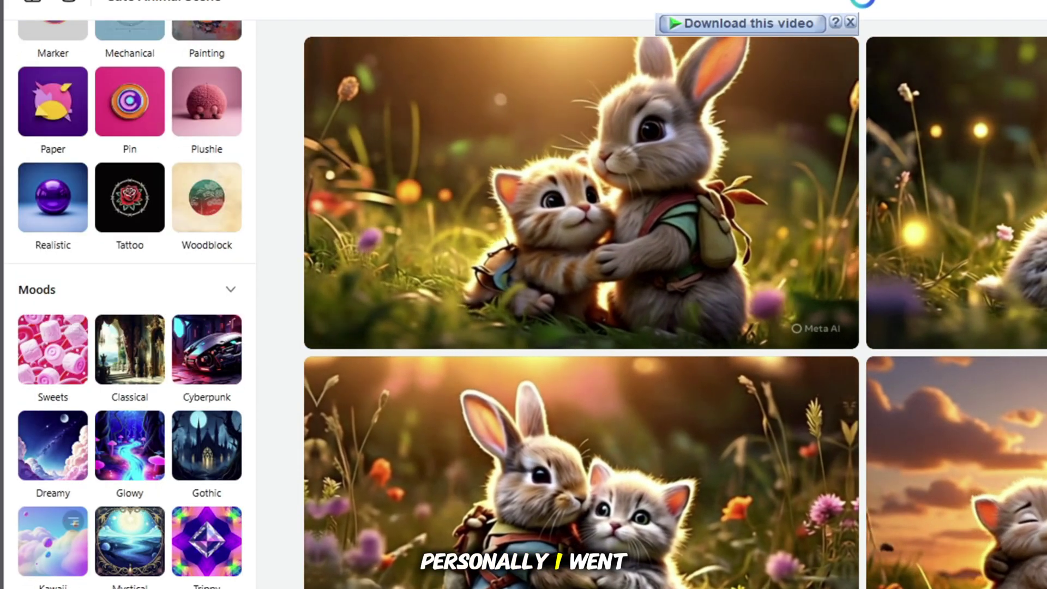
scroll(132, 328, down, 2)
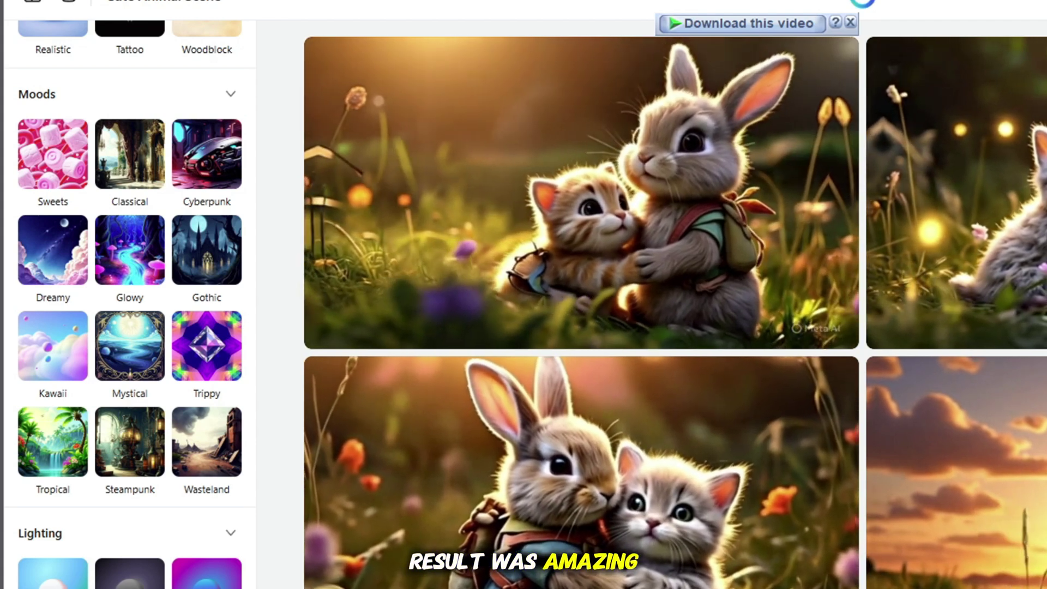
scroll(132, 327, down, 1)
scroll(132, 327, down, 1)
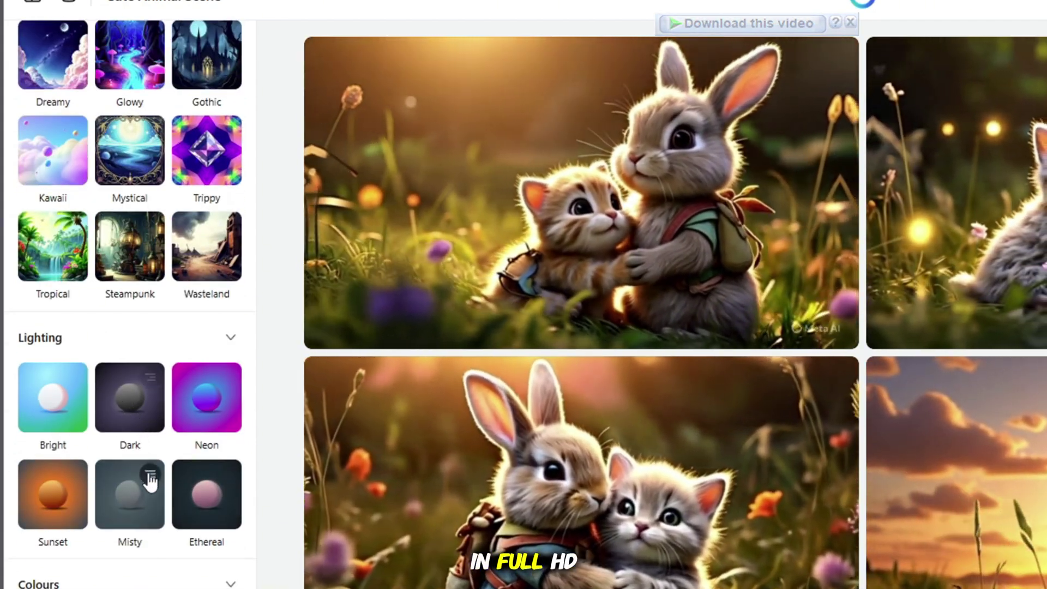
scroll(129, 368, up, 5)
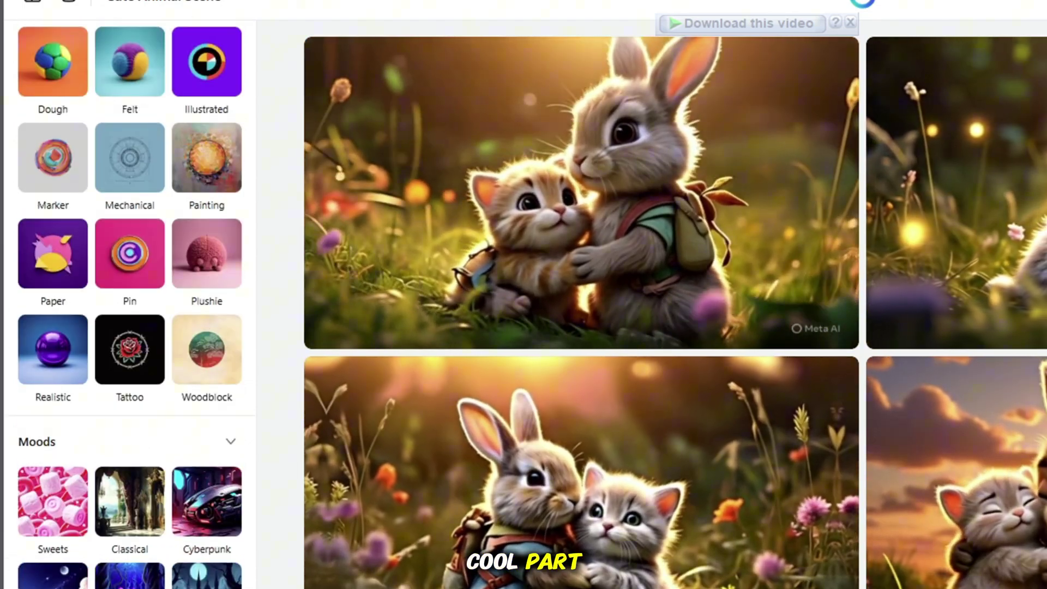
scroll(130, 368, up, 2)
scroll(130, 368, down, 2)
scroll(130, 368, down, 5)
scroll(129, 369, up, 5)
scroll(129, 369, up, 2)
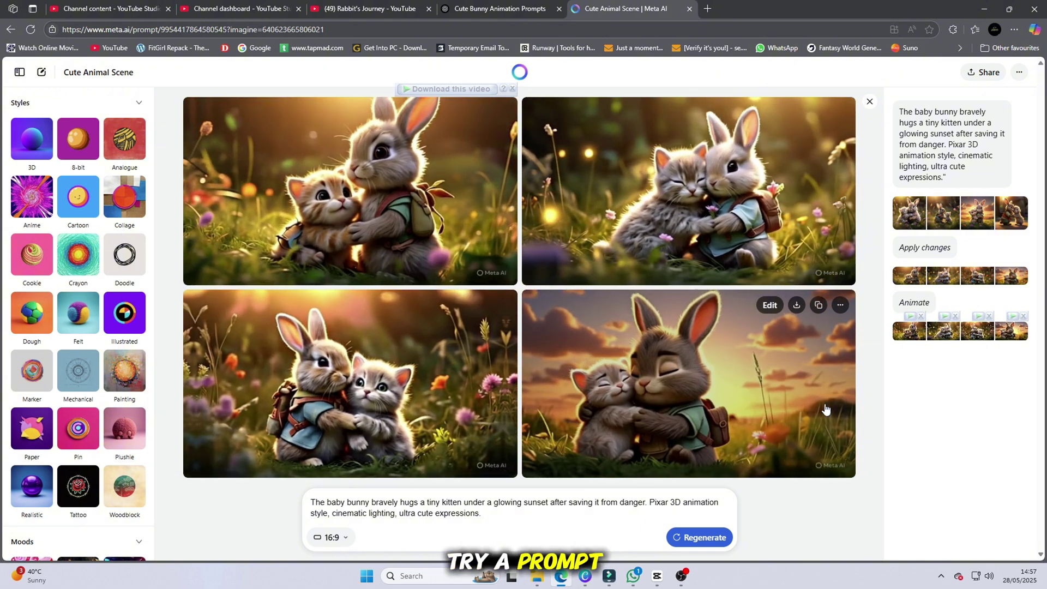
mouse_move(350, 383)
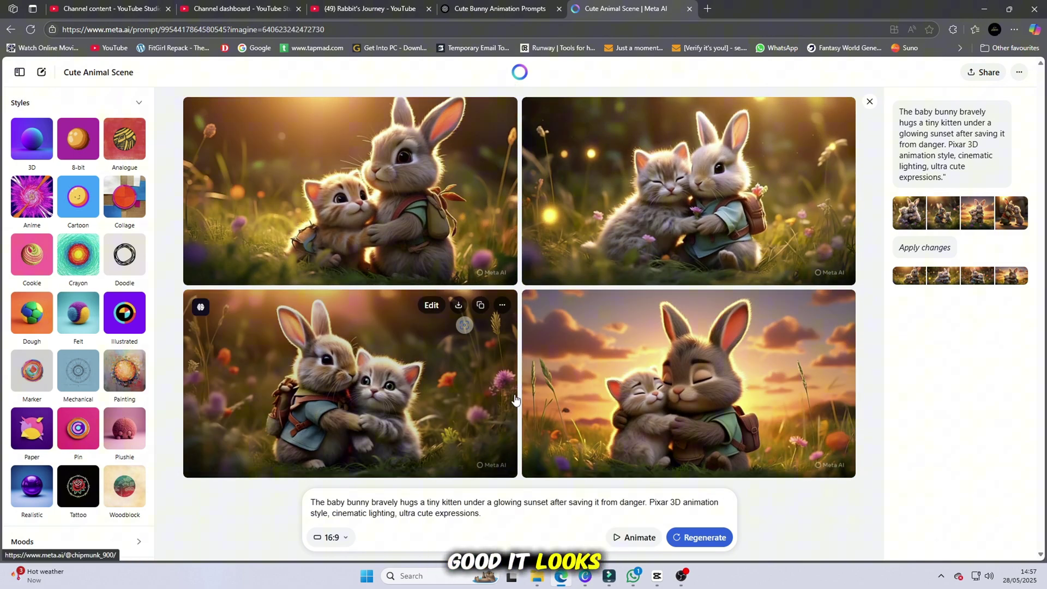
mouse_move(689, 385)
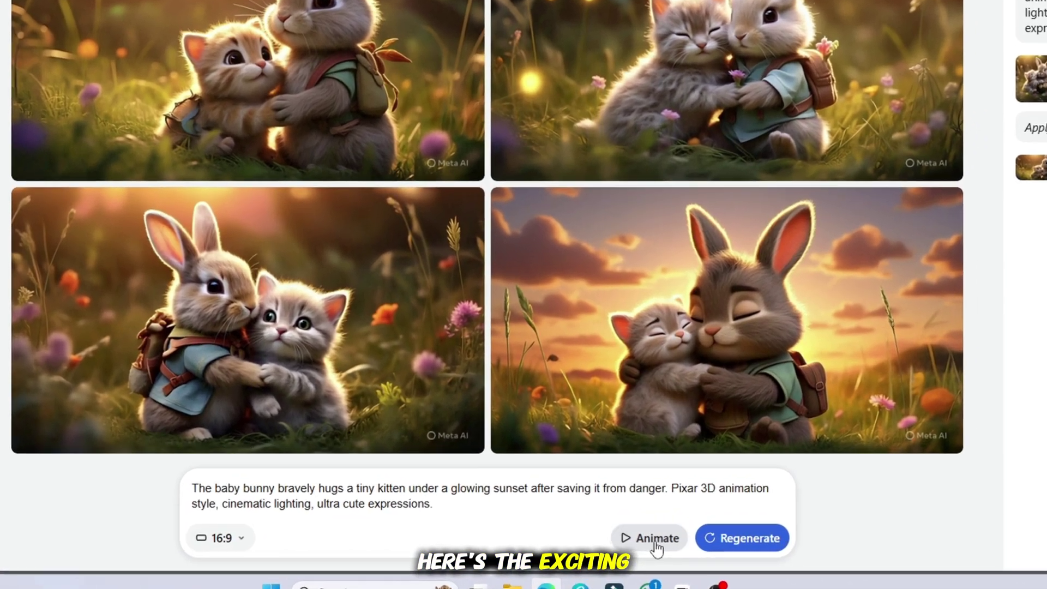
- Animate all four widescreen bunny-and-kitten images into short video clips
click(655, 544)
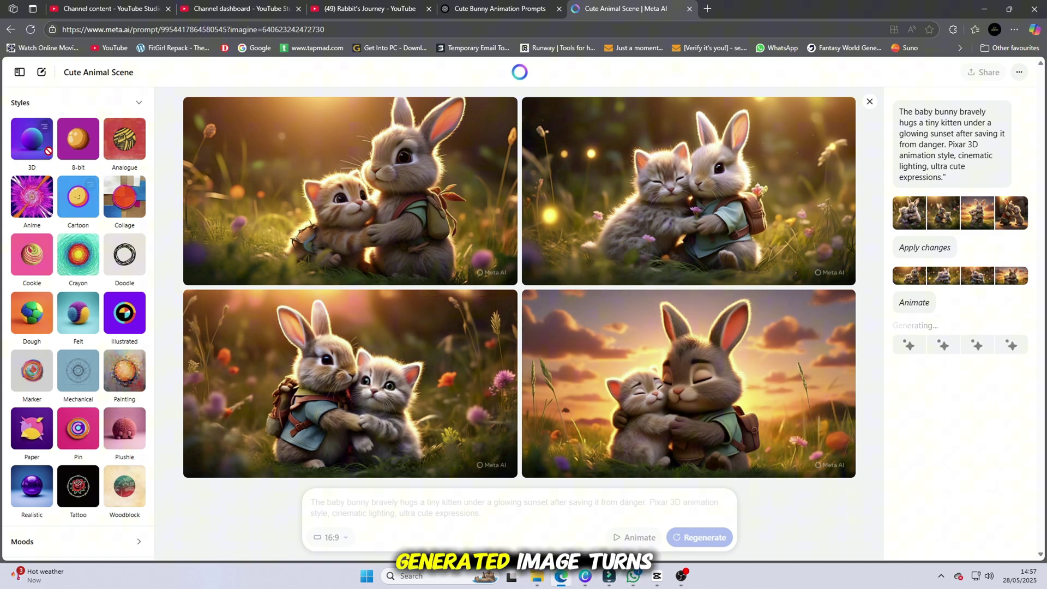
mouse_move(31, 139)
scroll(61, 219, down, 10)
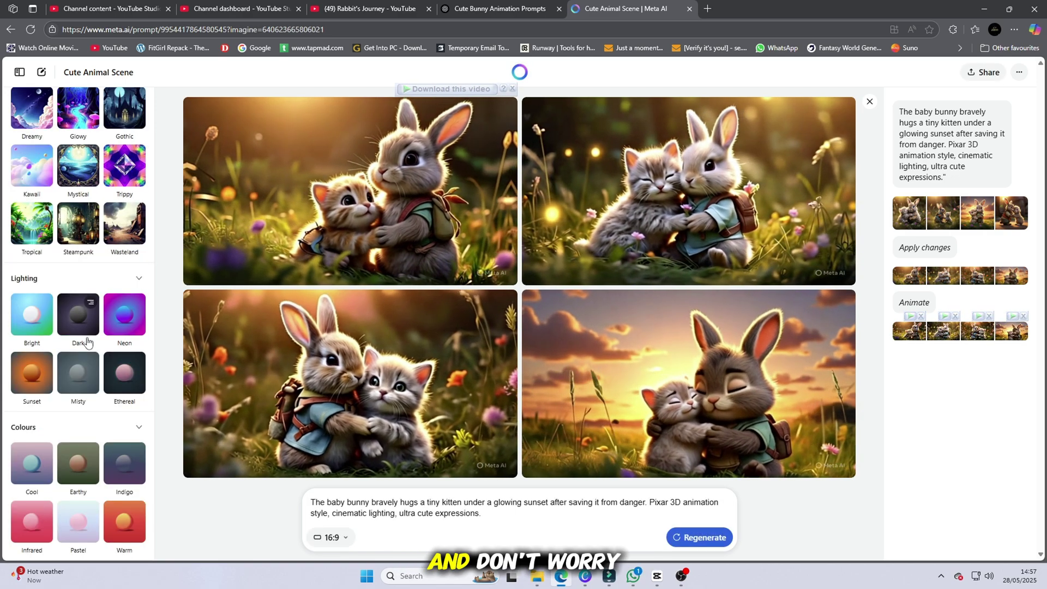
scroll(87, 476, up, 5)
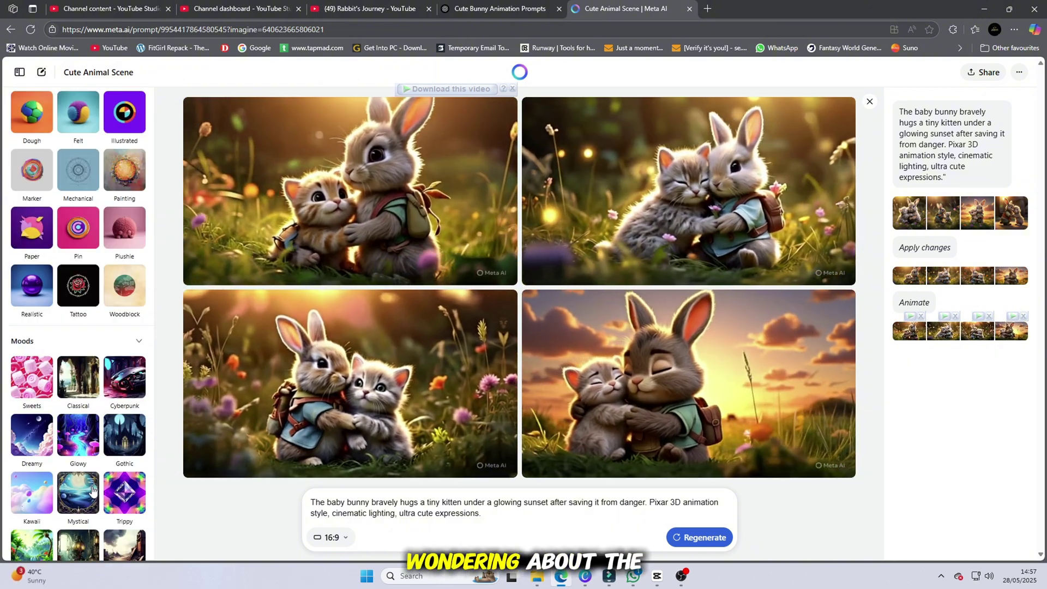
scroll(91, 458, up, 5)
scroll(90, 445, down, 5)
scroll(90, 445, down, 3)
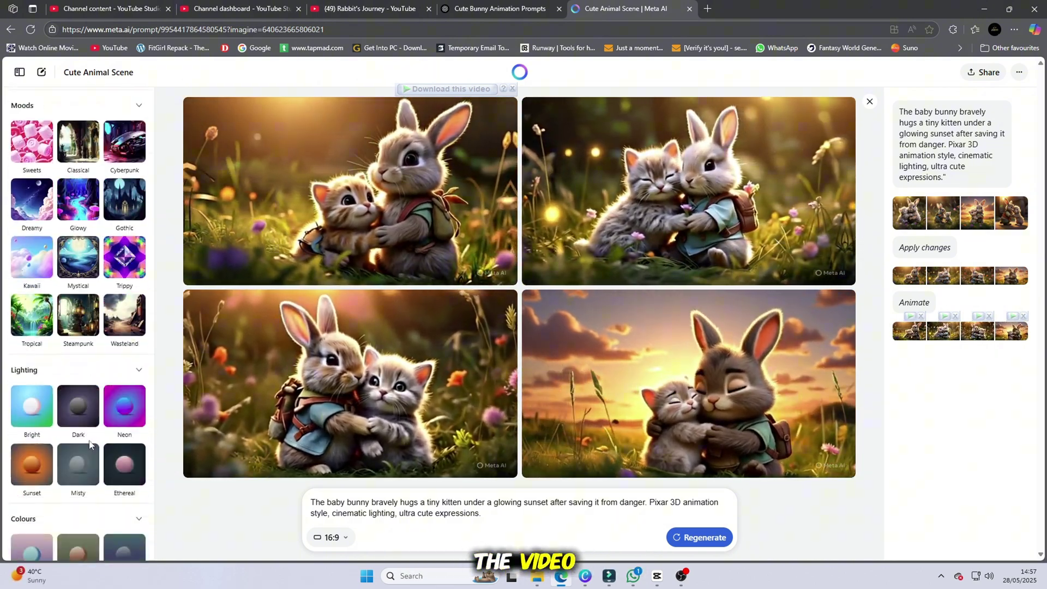
scroll(90, 444, up, 8)
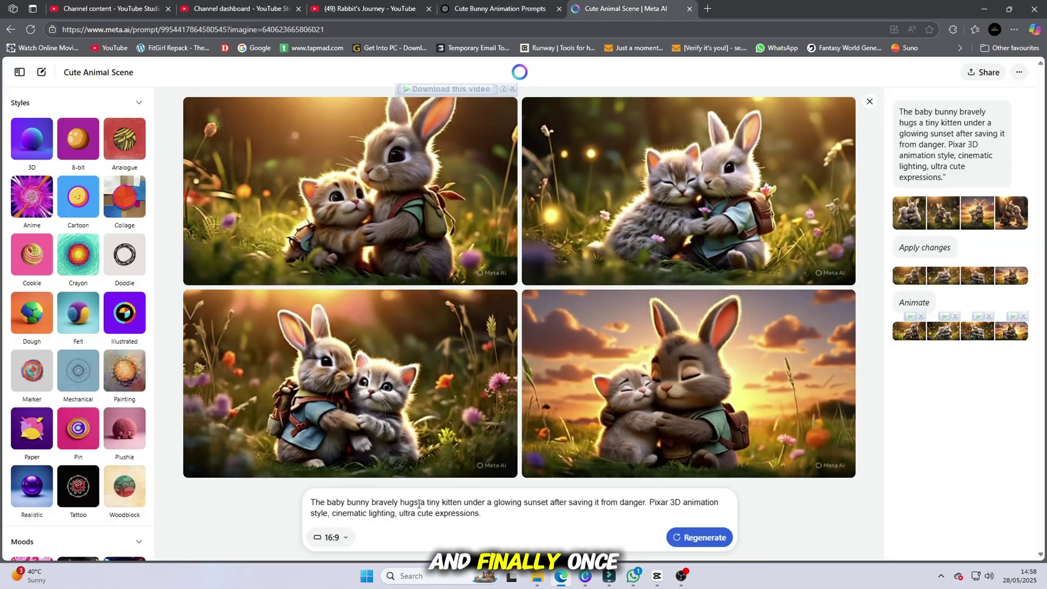
- Replace the prompt with the white bunny and injured bird prompt, generate, and animate it
key(ctrl+a)
right_click(425, 504)
click(457, 340)
key(Return)
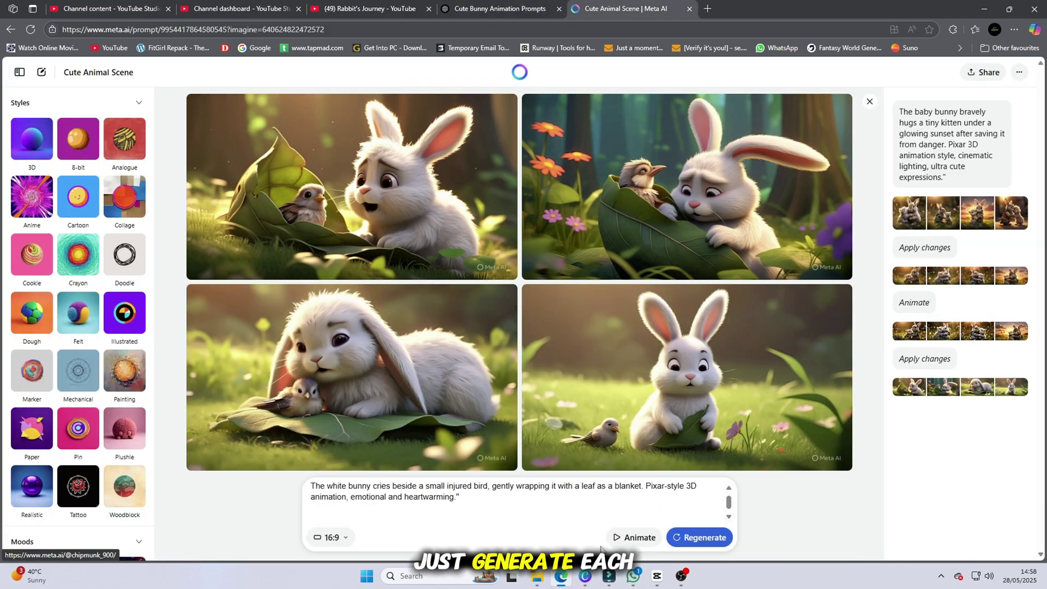
click(629, 538)
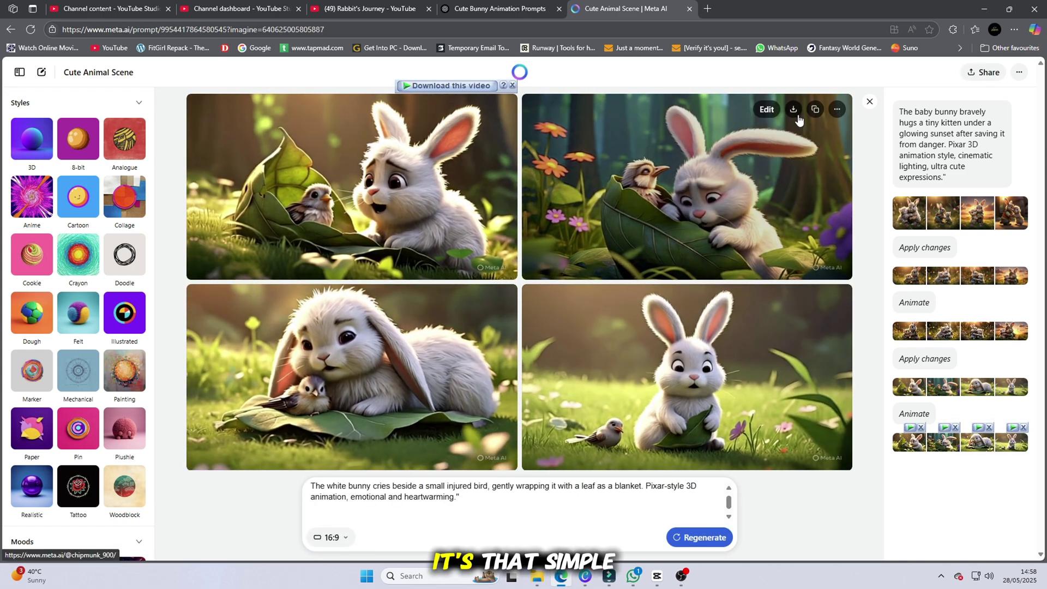
- Download the bunny-and-bird clip, saving it without overwriting the existing file
click(793, 108)
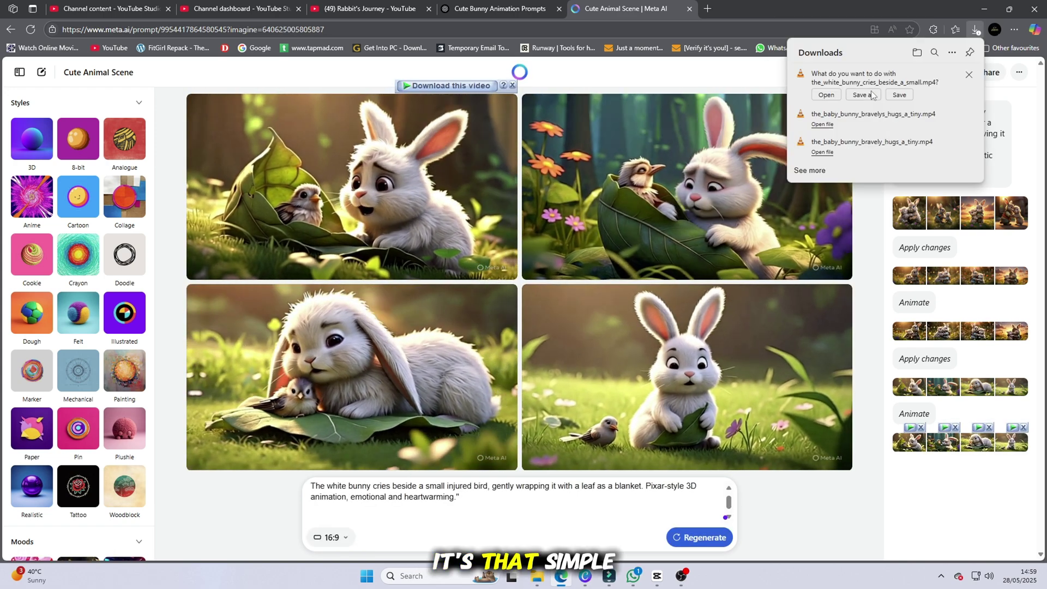
click(864, 95)
key(Return)
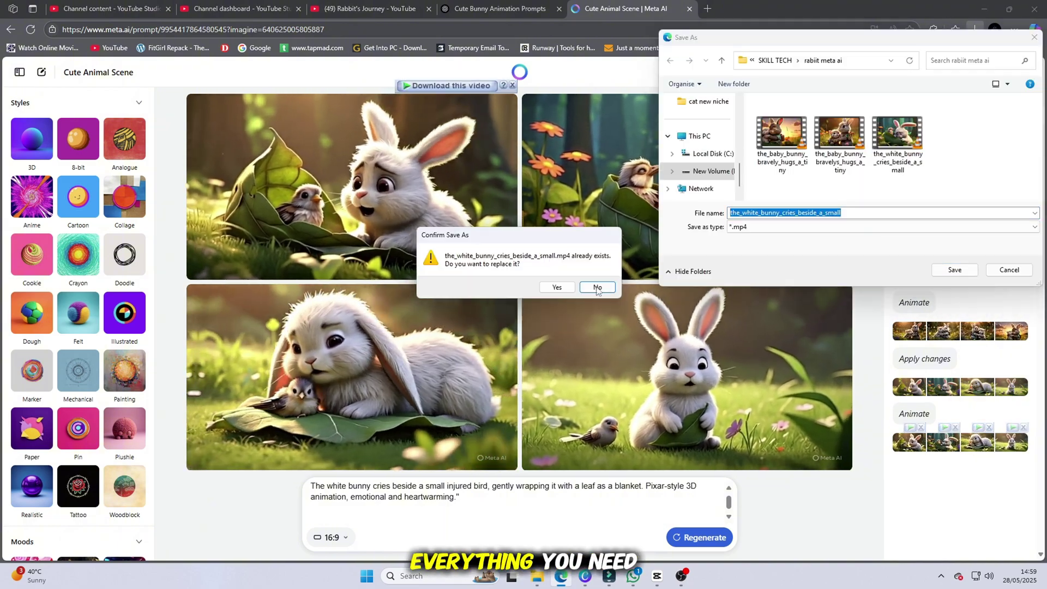
click(601, 285)
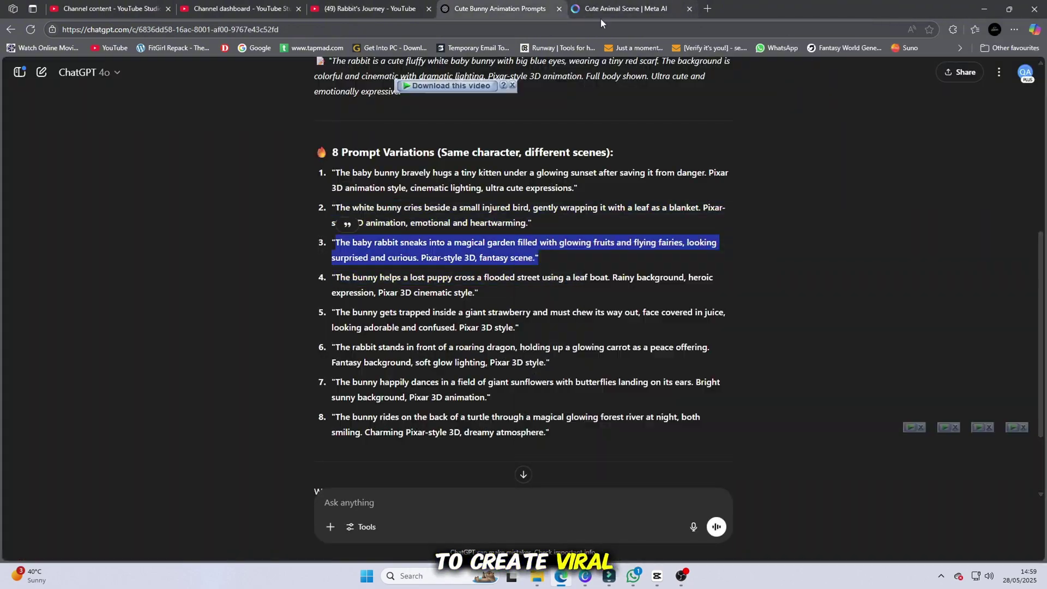
- Back on Meta AI, paste and submit the magical garden prompt
click(600, 17)
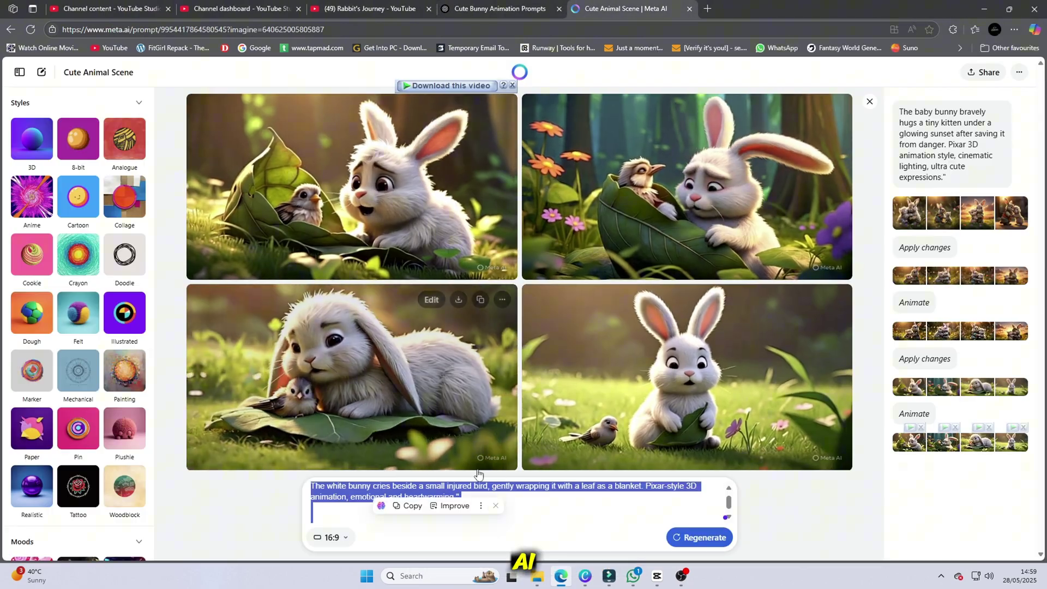
key(ctrl+v)
key(Return)
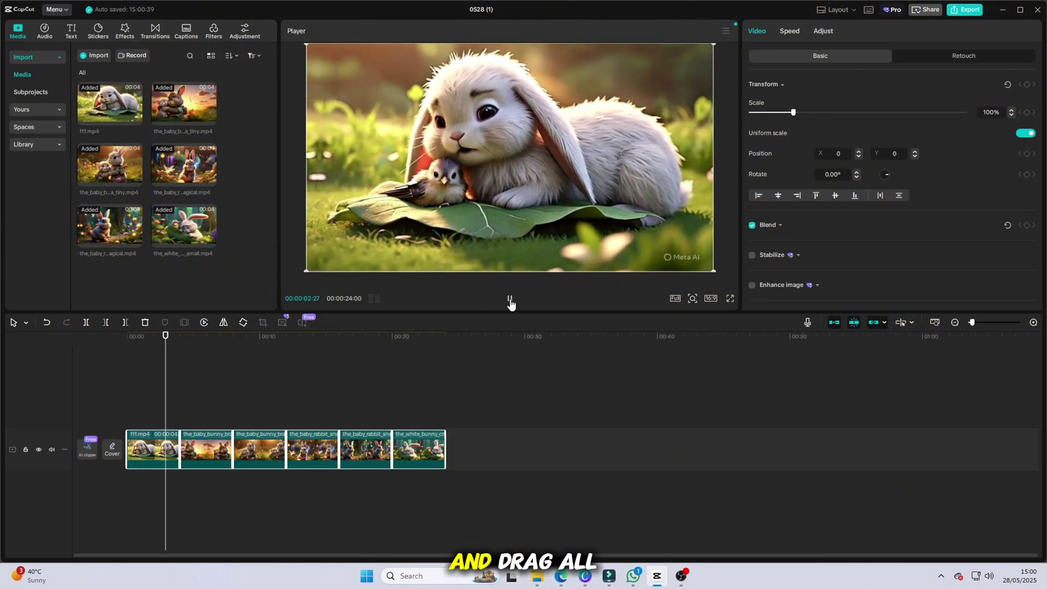
- Pause the six-clip preview, scale the opening clip to 119%, and rewind the playhead to 0
click(510, 300)
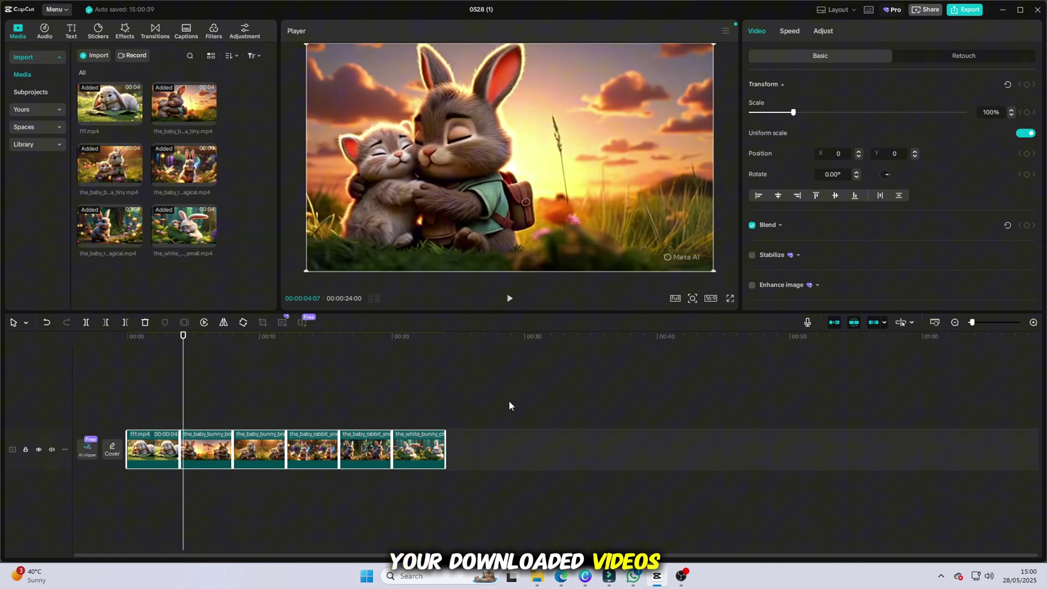
click(1012, 111)
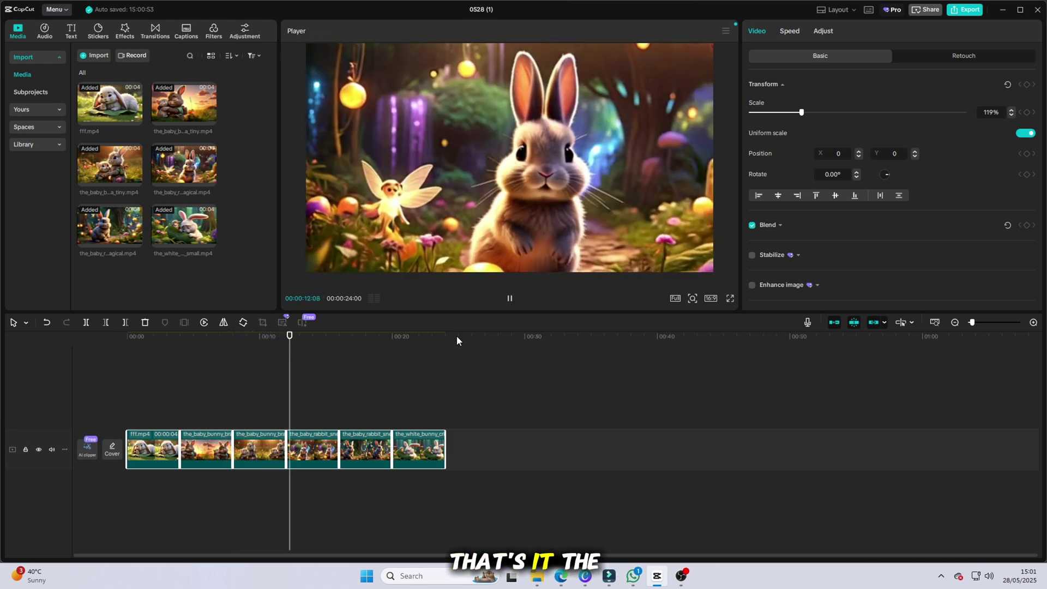
click(383, 348)
drag(408, 358, 120, 361)
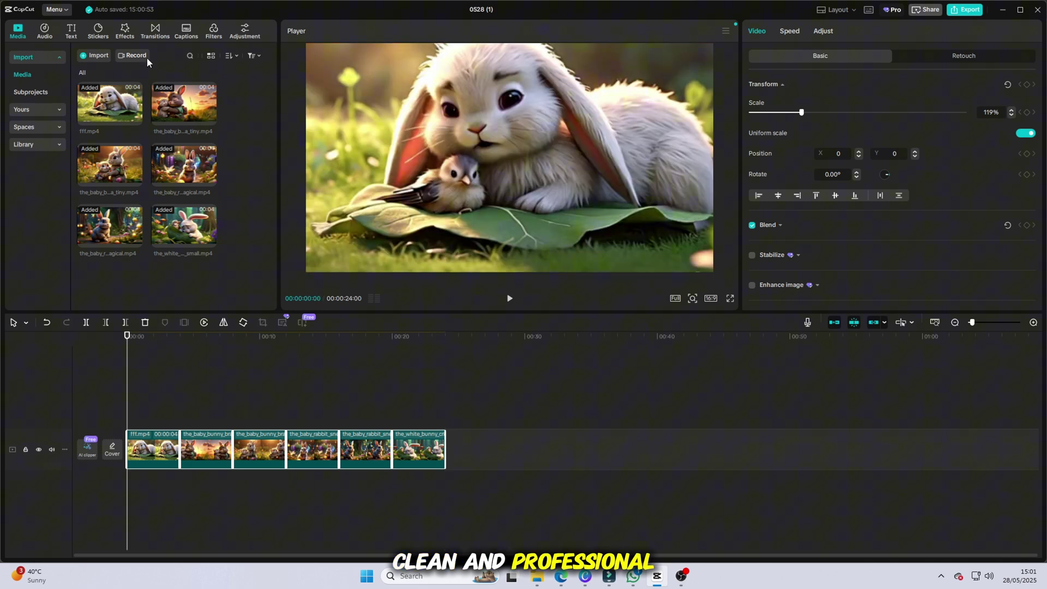
click(155, 32)
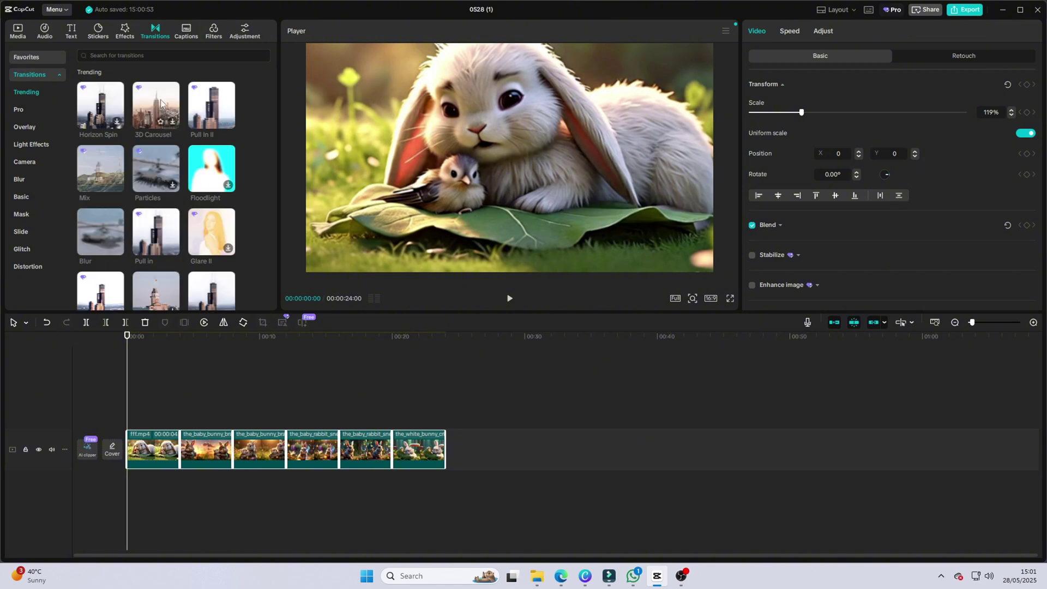
- Drop 0.5-second Trending Mix transitions onto the clip junctions, accepting the duplicate-frames prompt
drag(100, 174, 171, 371)
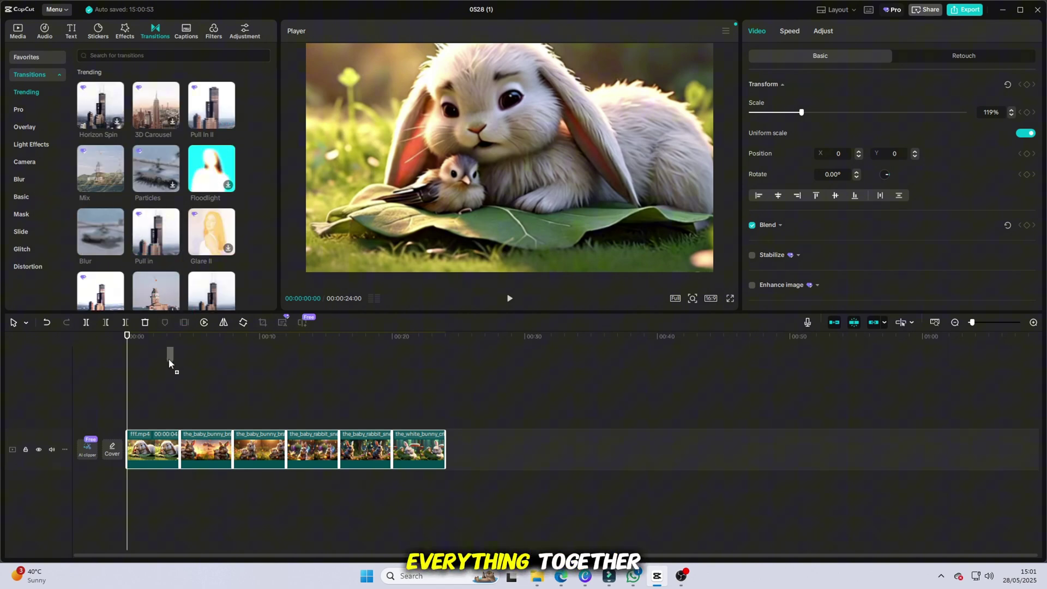
drag(175, 445, 176, 445)
click(567, 316)
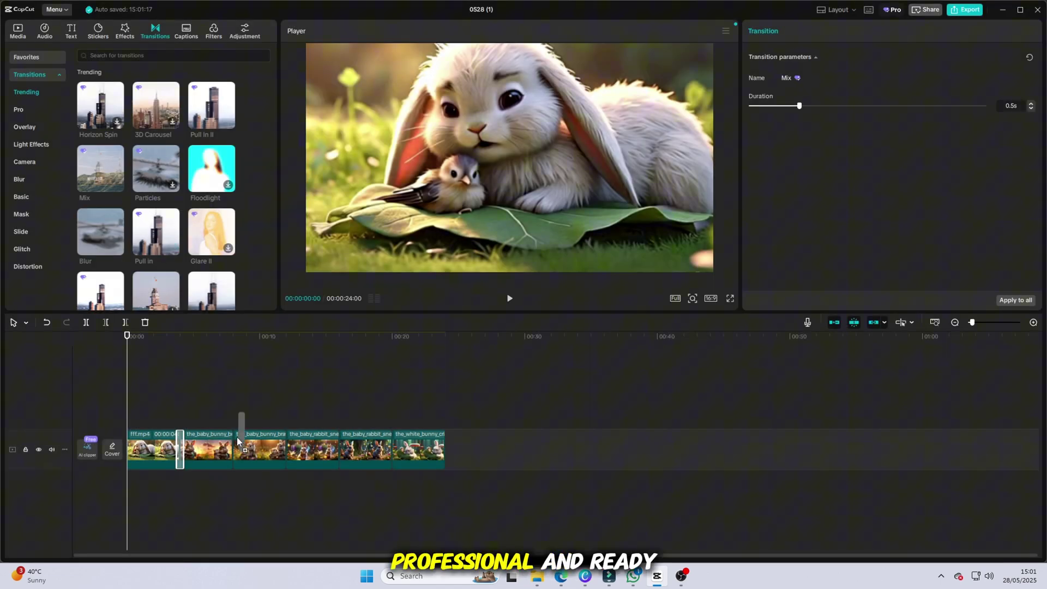
drag(230, 449, 232, 449)
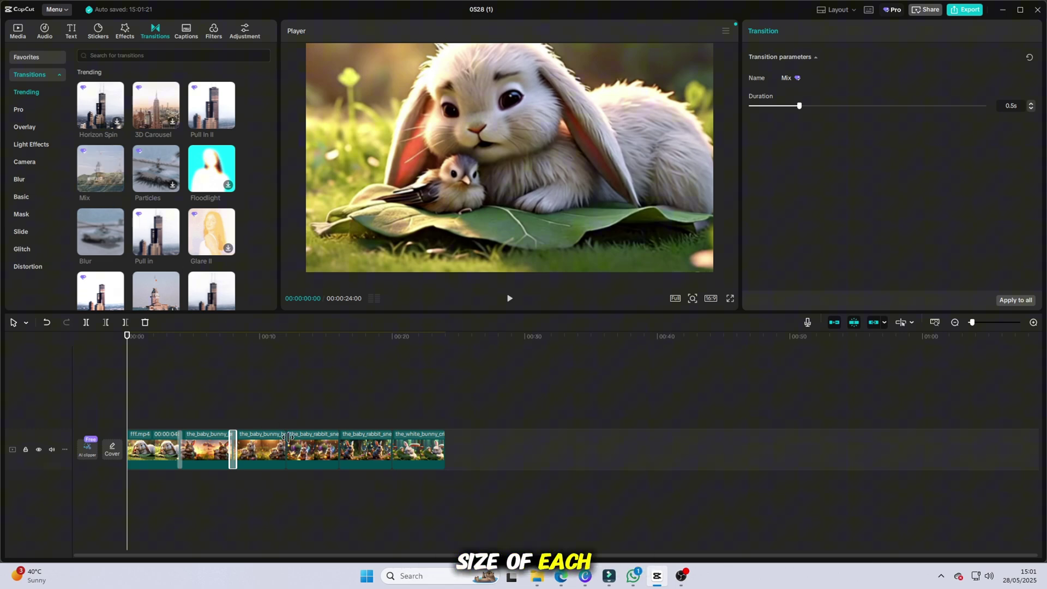
drag(100, 168, 337, 446)
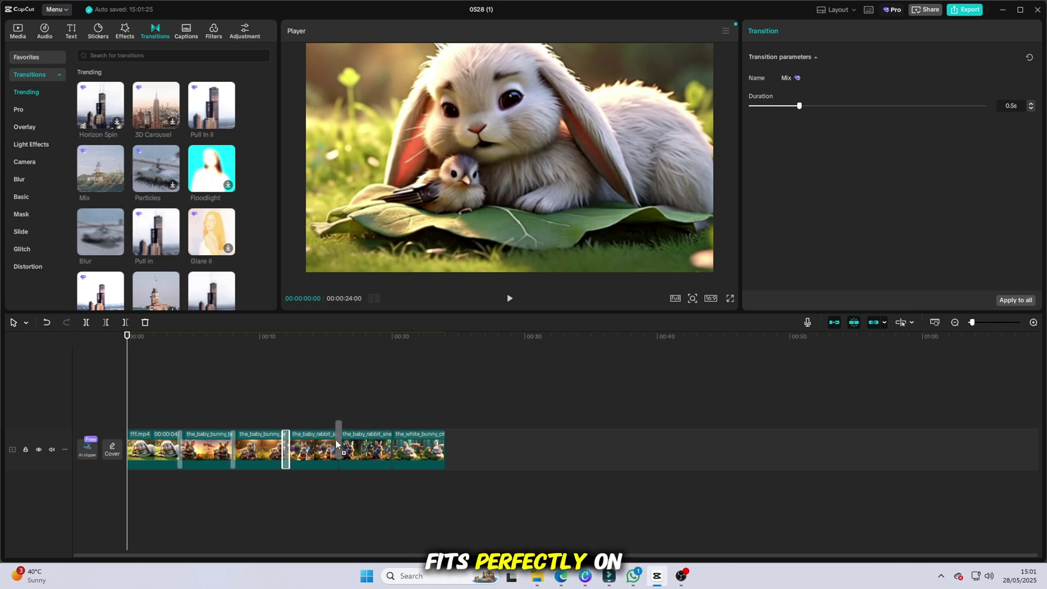
drag(79, 197, 313, 378)
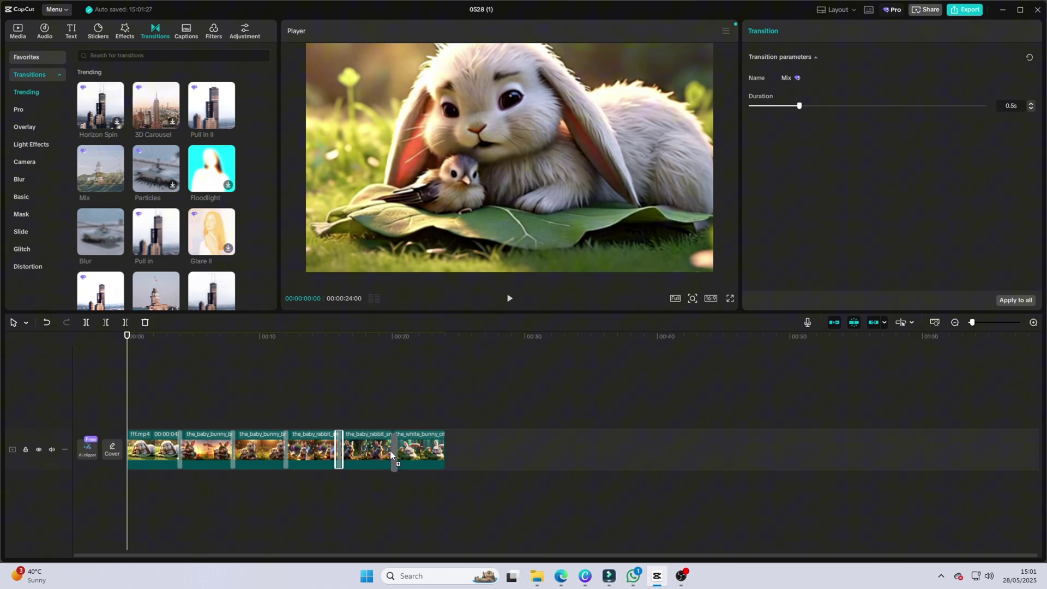
drag(389, 448, 392, 447)
scroll(142, 176, down, 3)
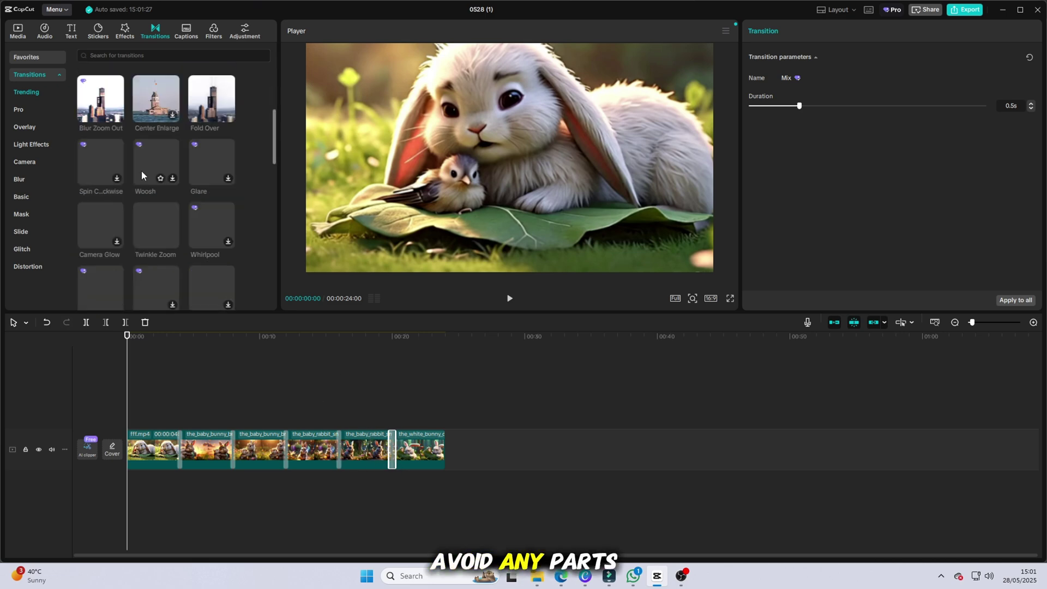
- Browse CapCut's Pro and Opening & Closing video effects, then scrub and return the playhead to the start
click(125, 31)
scroll(200, 203, down, 5)
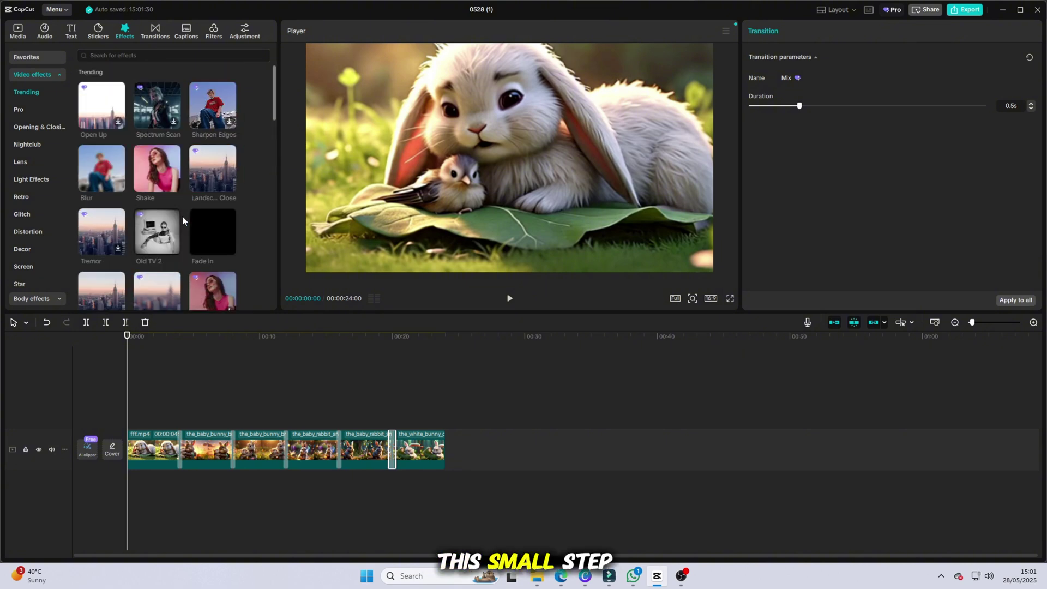
scroll(181, 216, down, 3)
scroll(181, 221, down, 2)
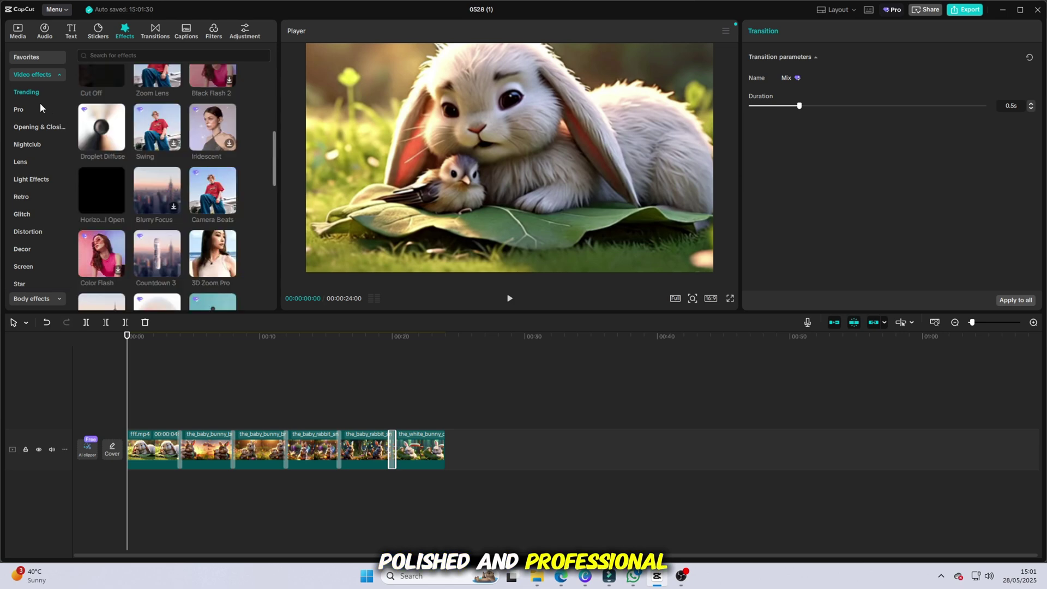
click(18, 115)
click(37, 129)
scroll(183, 215, down, 2)
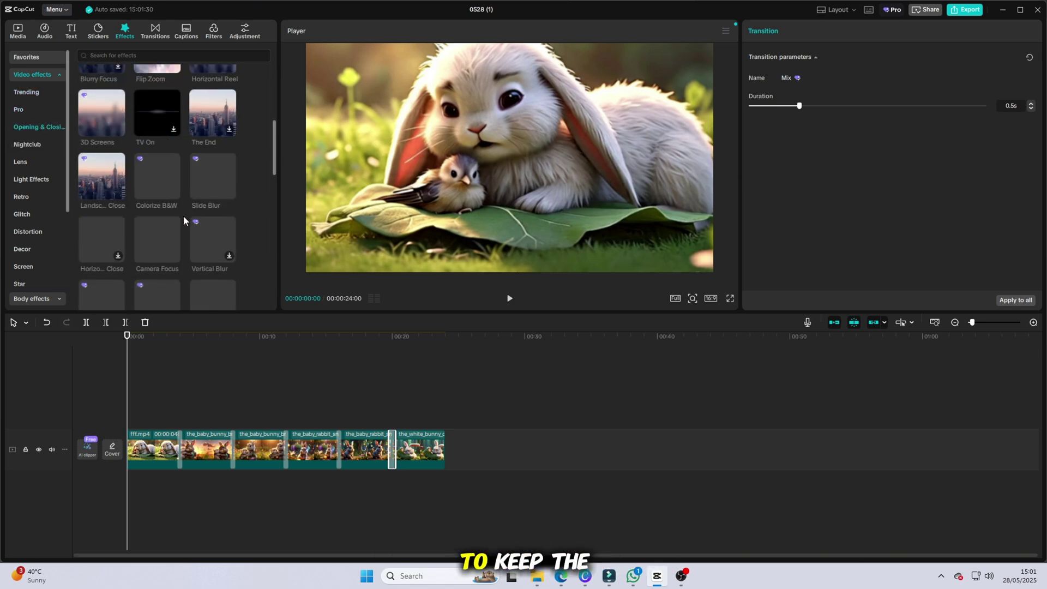
scroll(184, 214, down, 2)
scroll(184, 215, down, 2)
scroll(184, 216, up, 5)
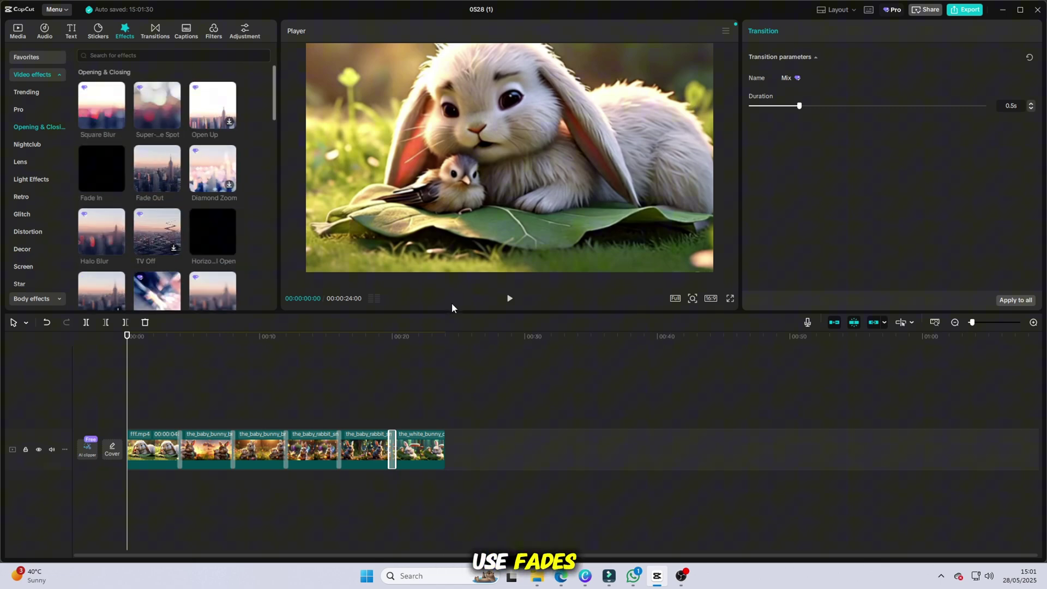
drag(129, 361, 413, 392)
key(Home)
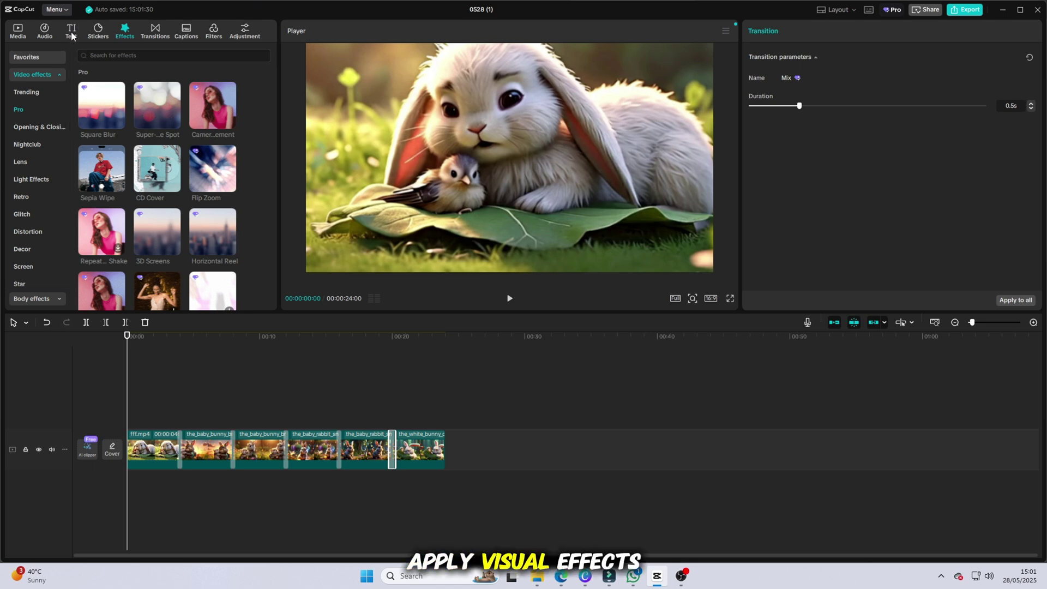
- Place a styled text effect clip on its own timeline track
click(73, 33)
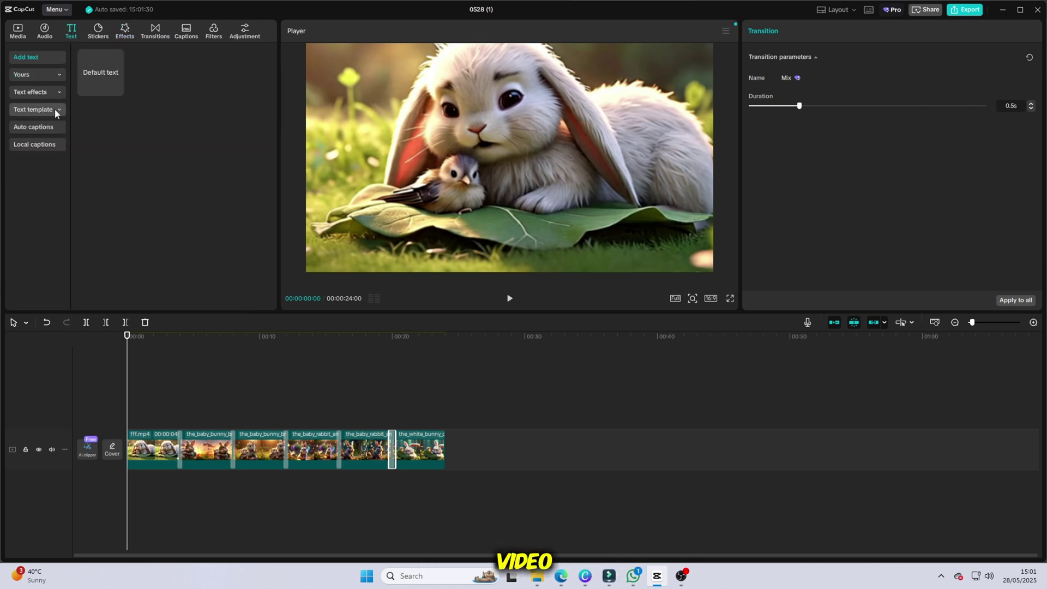
click(56, 93)
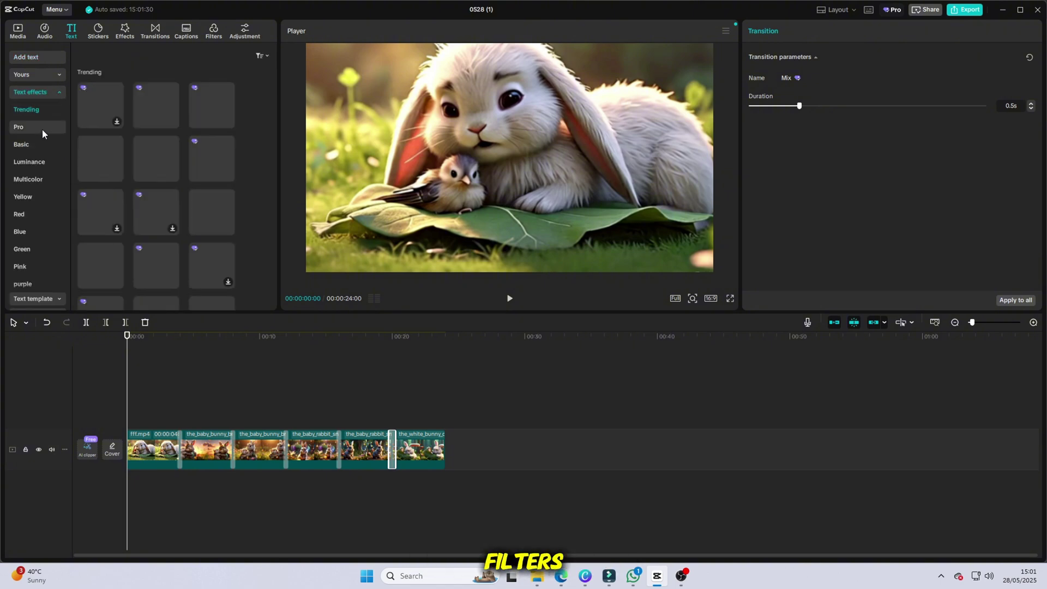
scroll(181, 236, down, 3)
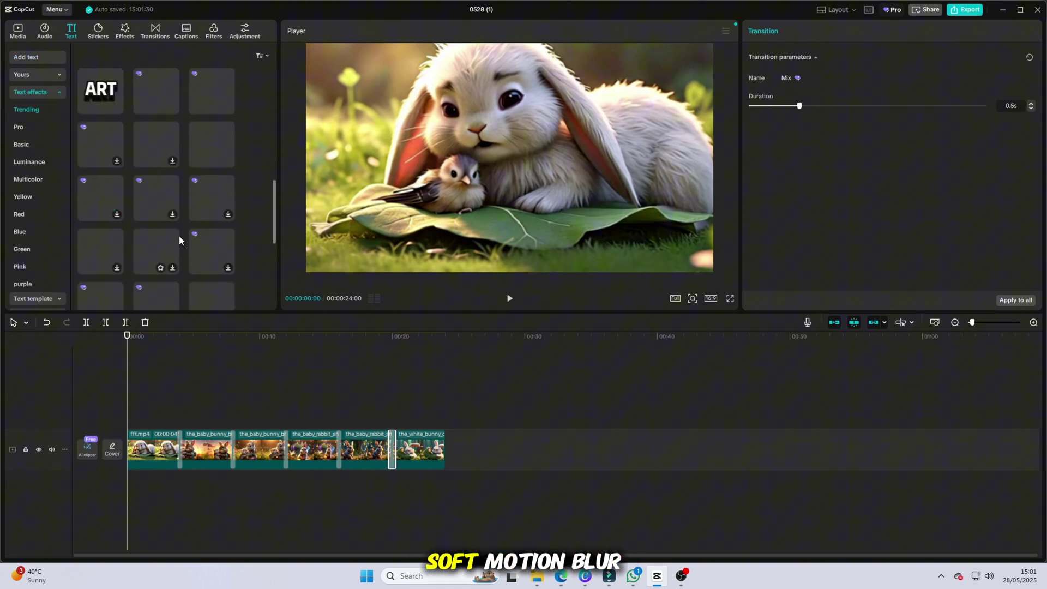
scroll(180, 232, up, 3)
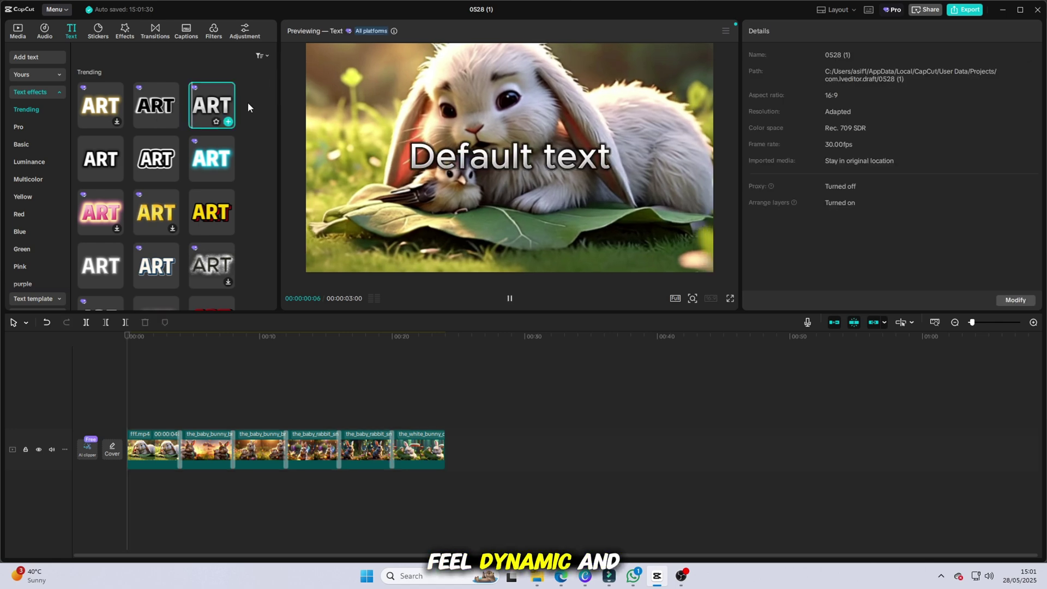
drag(202, 108, 149, 384)
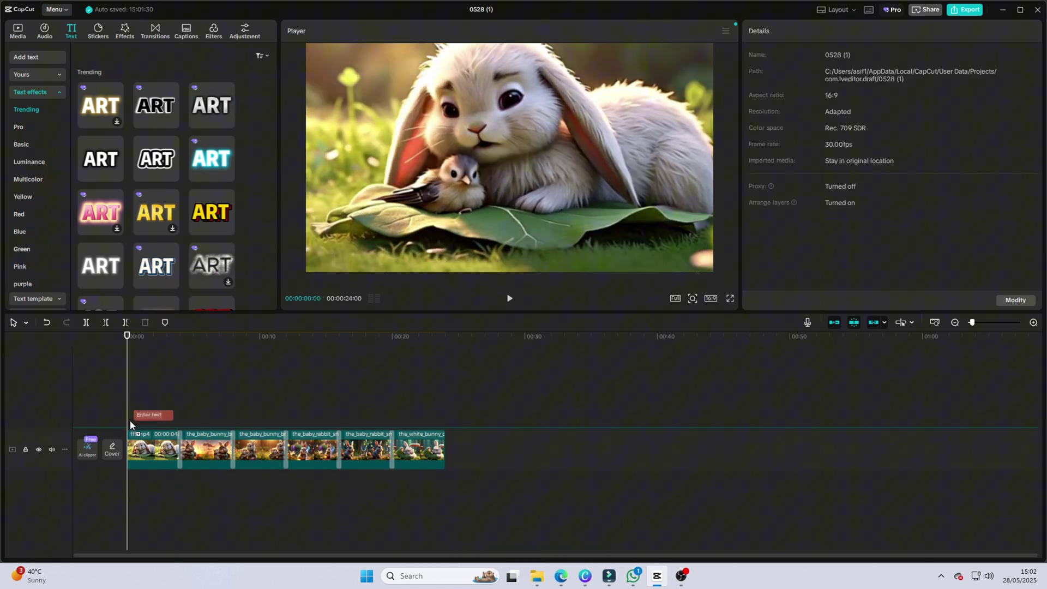
drag(130, 426, 131, 421)
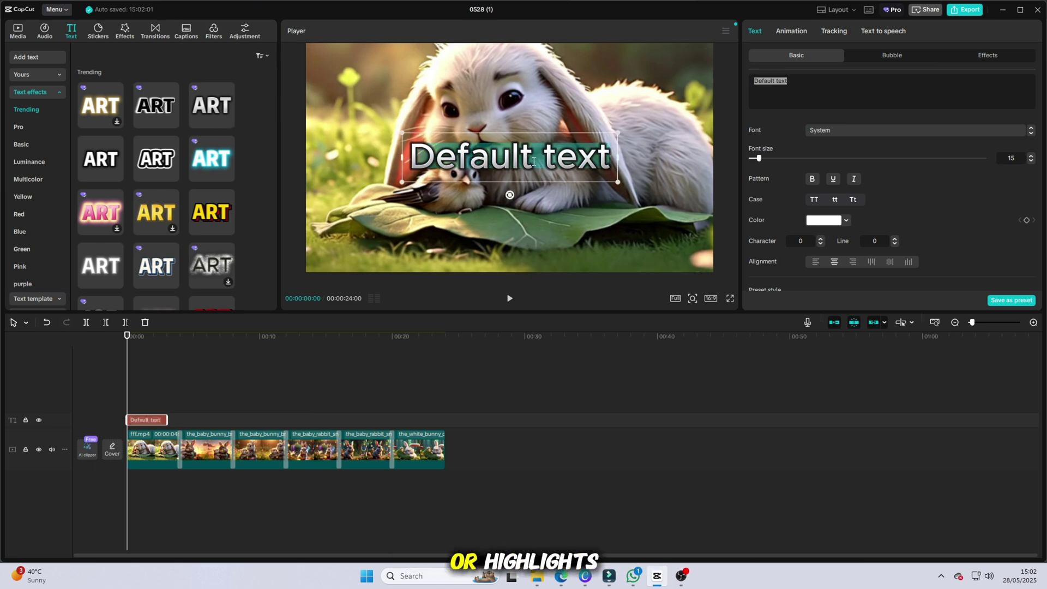
text(innocent rabbt)
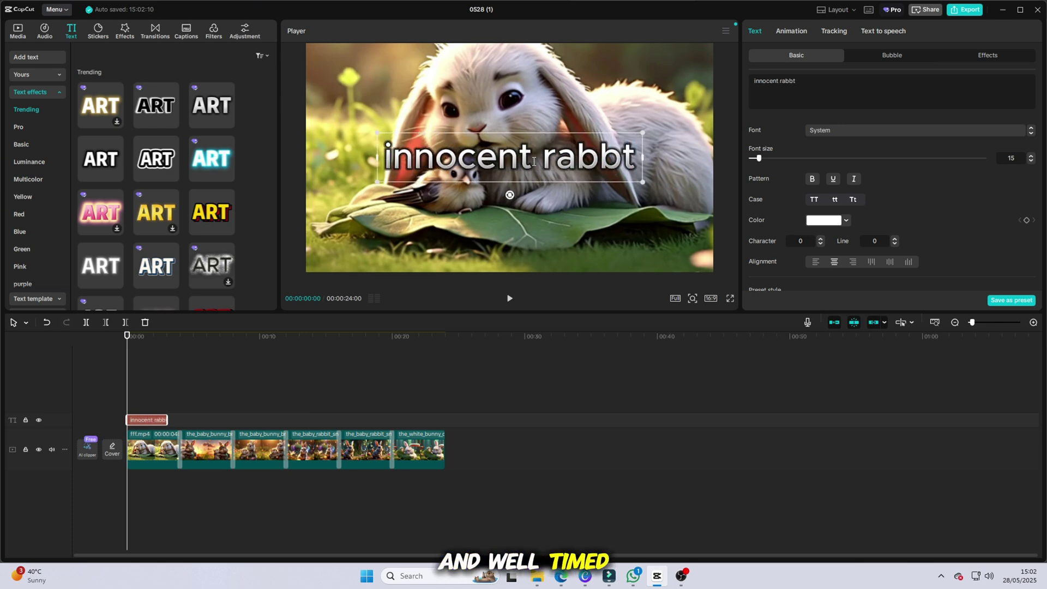
- Correct the caption to 'innocent rabbit', shrink it and move it to the lower-left
key(BackSpace)
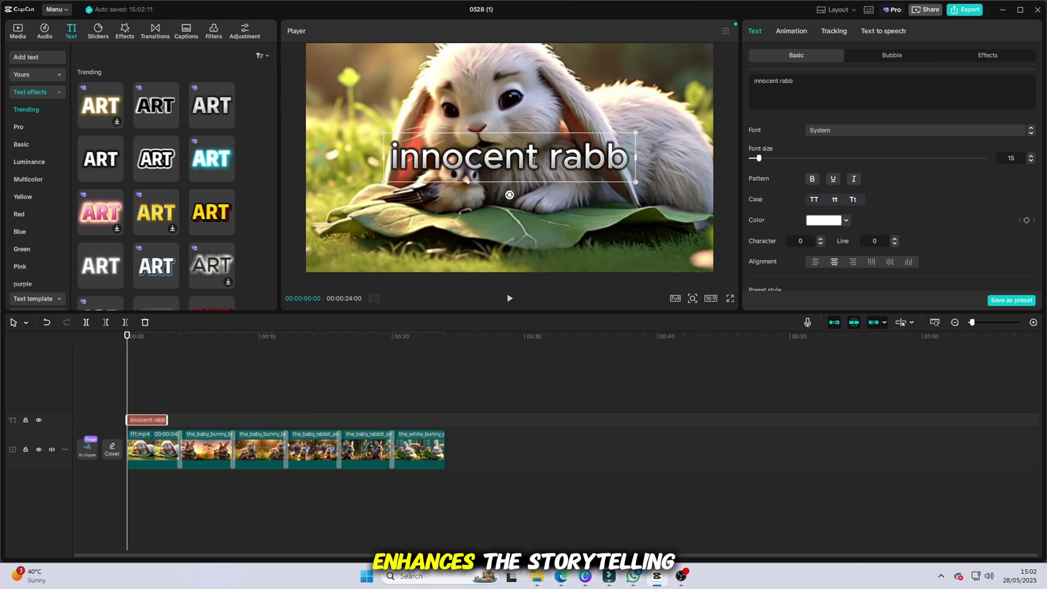
text(it)
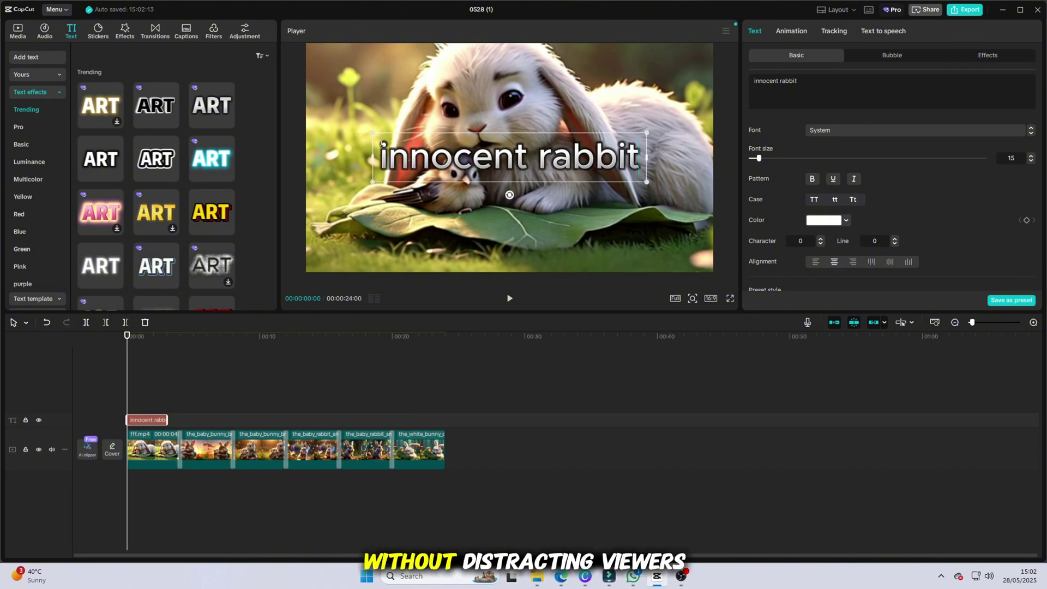
mouse_move(374, 133)
mouse_down()
mouse_move(460, 150)
mouse_move(392, 121)
mouse_up()
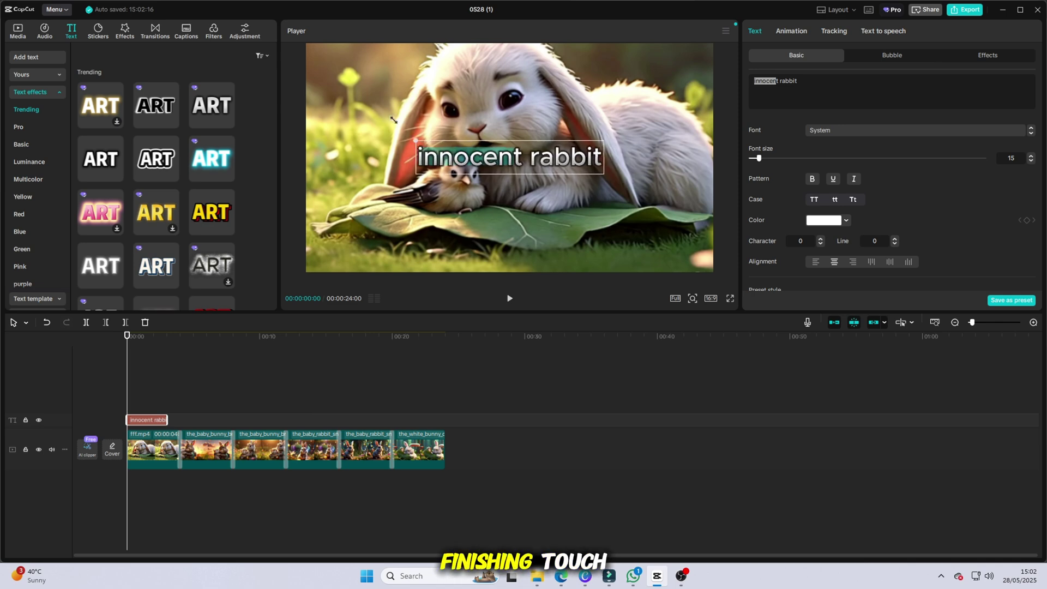
click(552, 209)
click(502, 168)
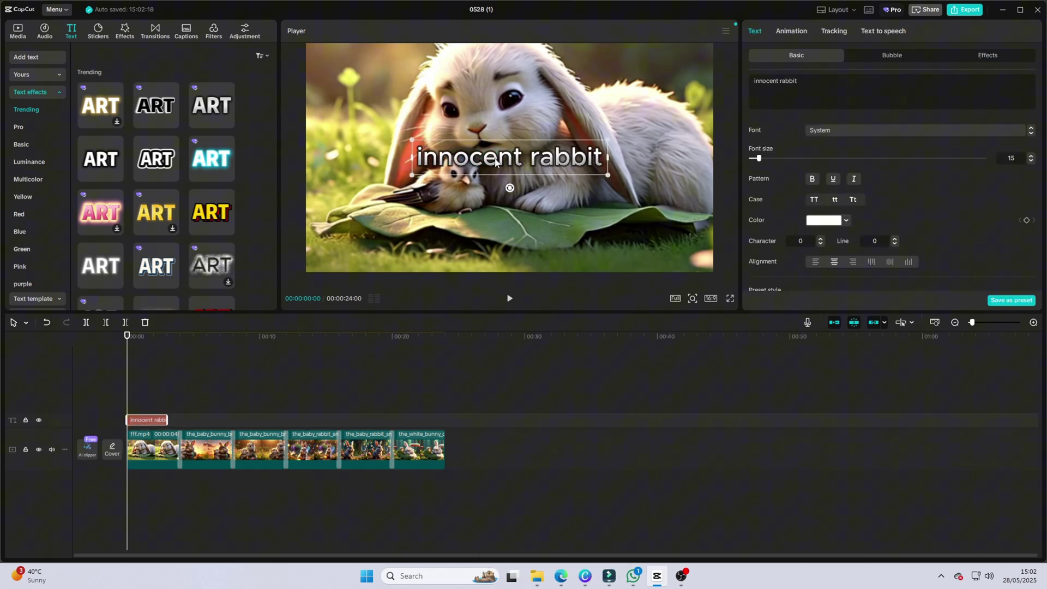
drag(502, 163, 394, 259)
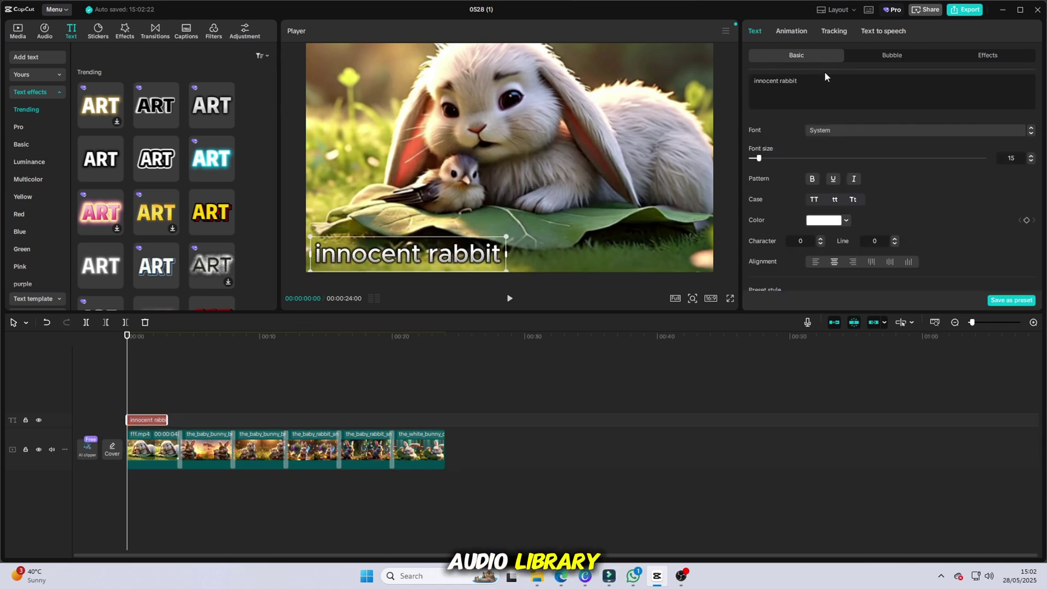
- Give the 'innocent rabbit' caption a Golden Dust In animation and play the video to preview it
click(796, 30)
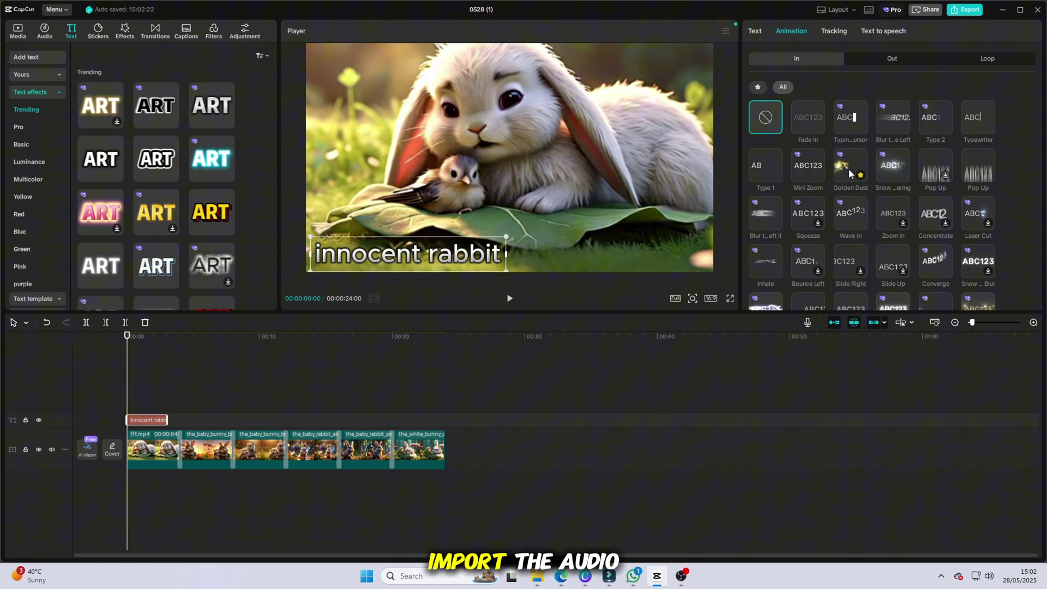
click(849, 169)
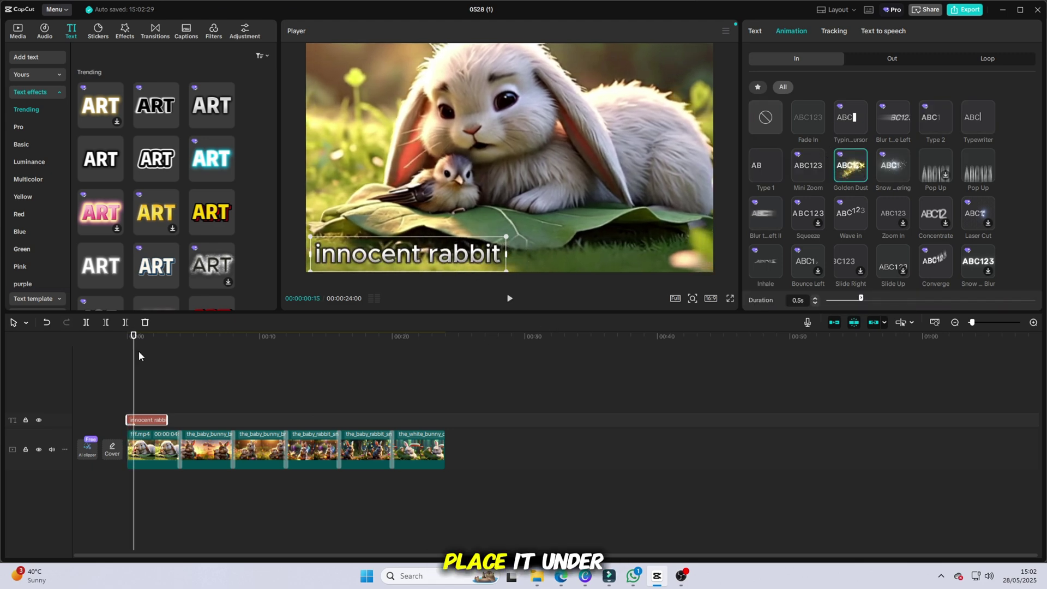
click(508, 299)
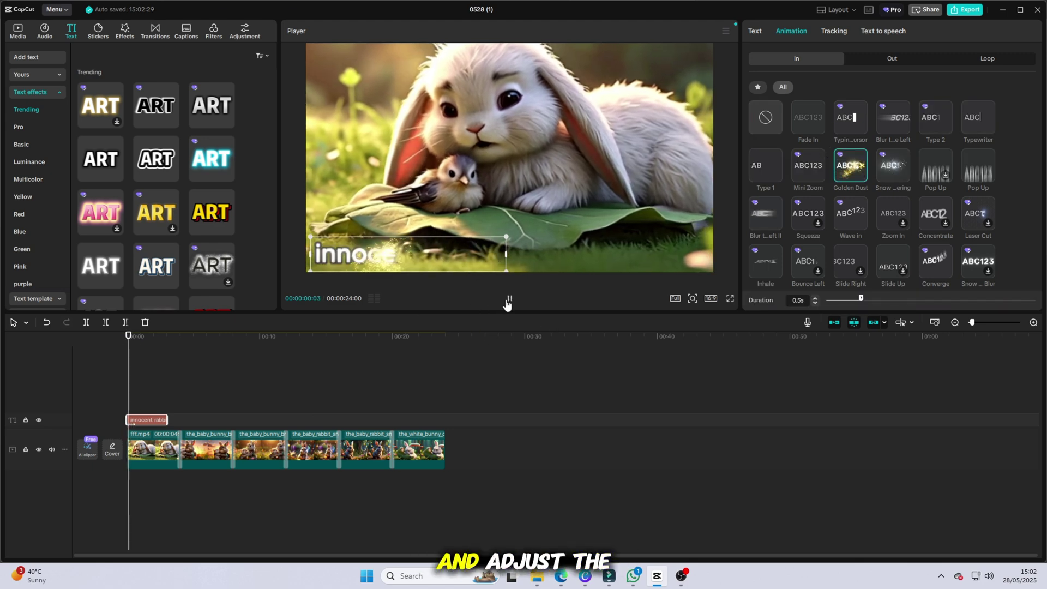